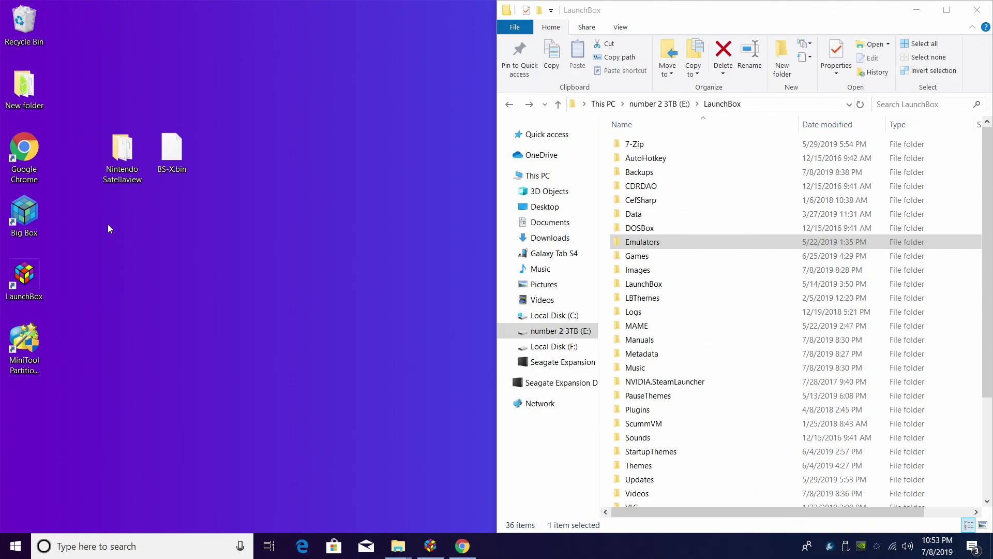
Look through the game files in the Nintendo Satellaview folder on the desktop.
double_click(127, 154)
drag(396, 86, 1, 111)
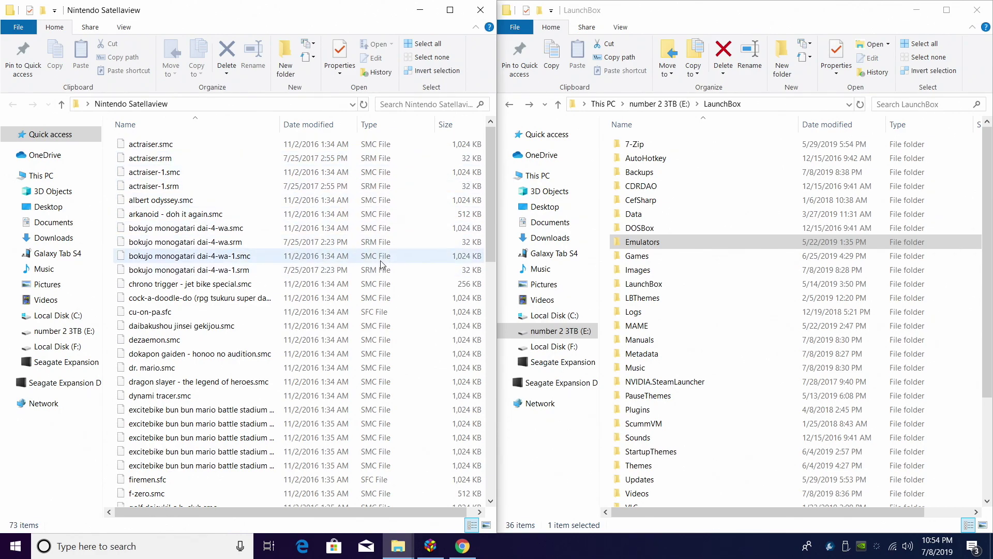
scroll(207, 321, down, 15)
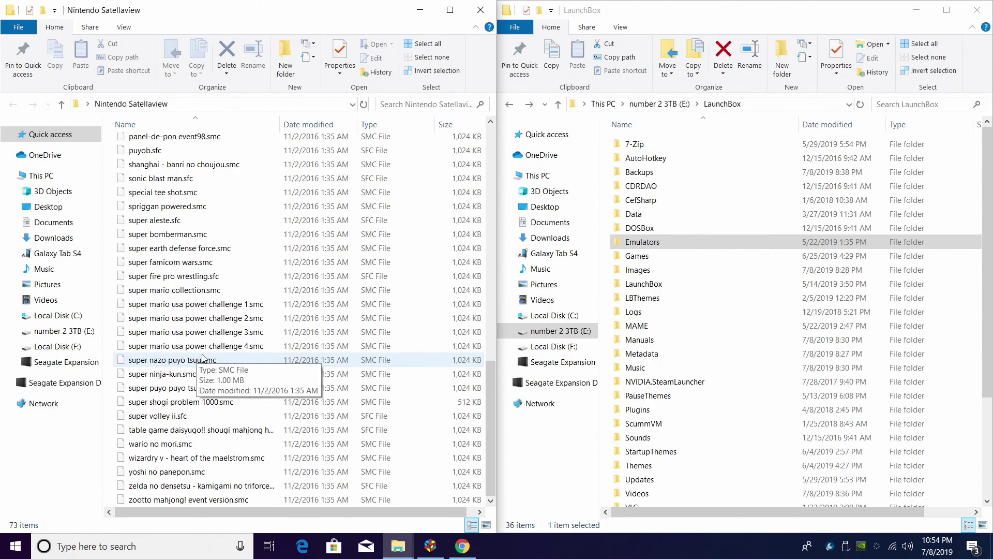
scroll(201, 365, up, 15)
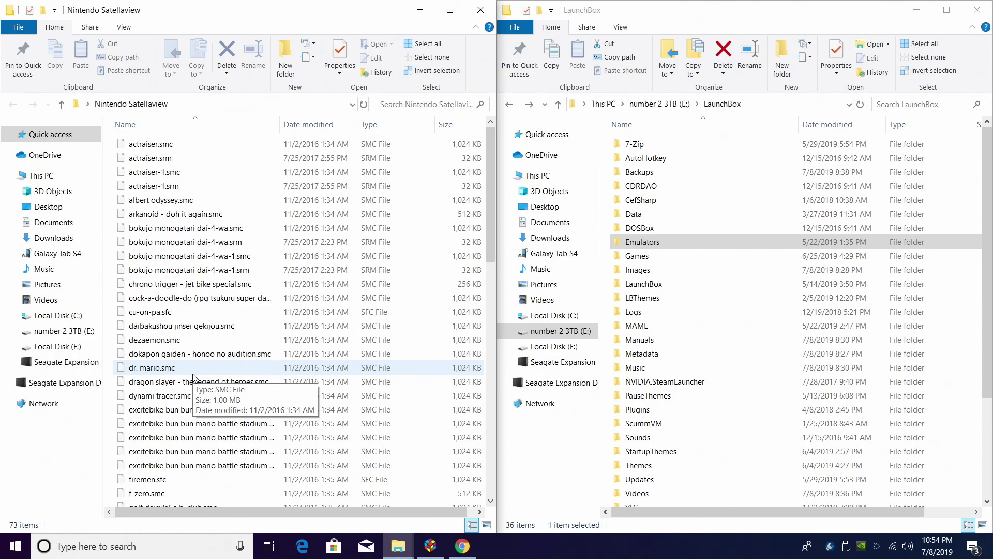
click(420, 9)
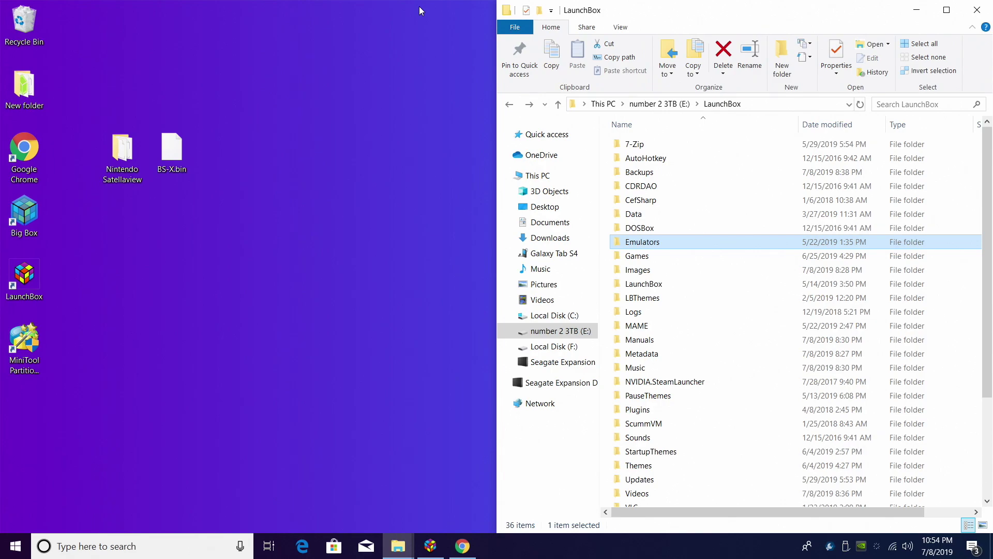
click(182, 176)
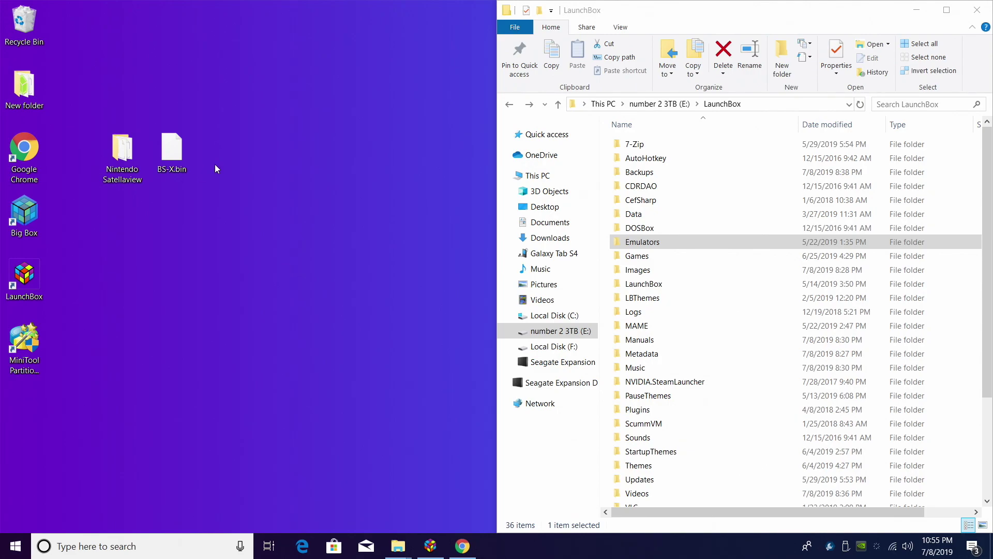
Launch retroarch.exe from the RetroArch folder inside LaunchBox's Emulators folder.
click(651, 243)
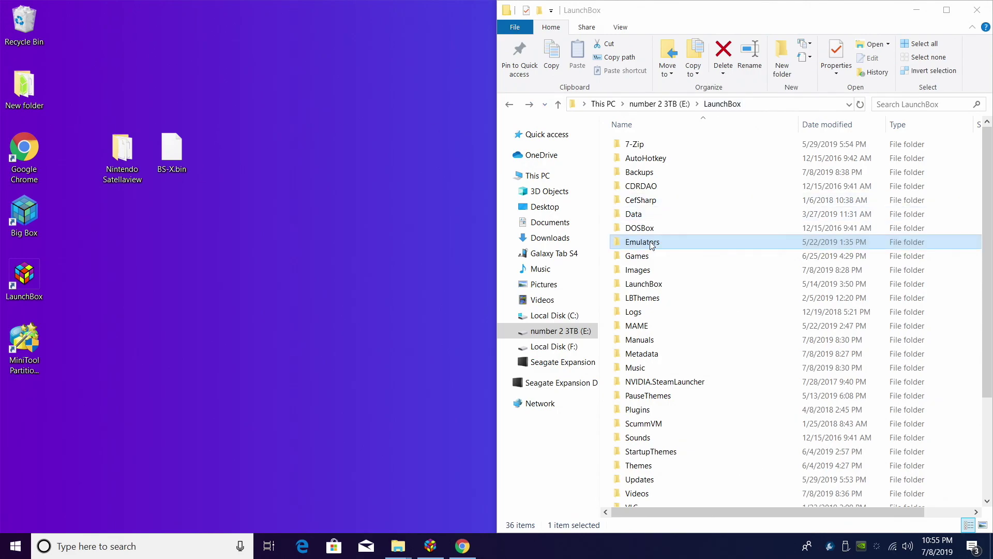
double_click(650, 242)
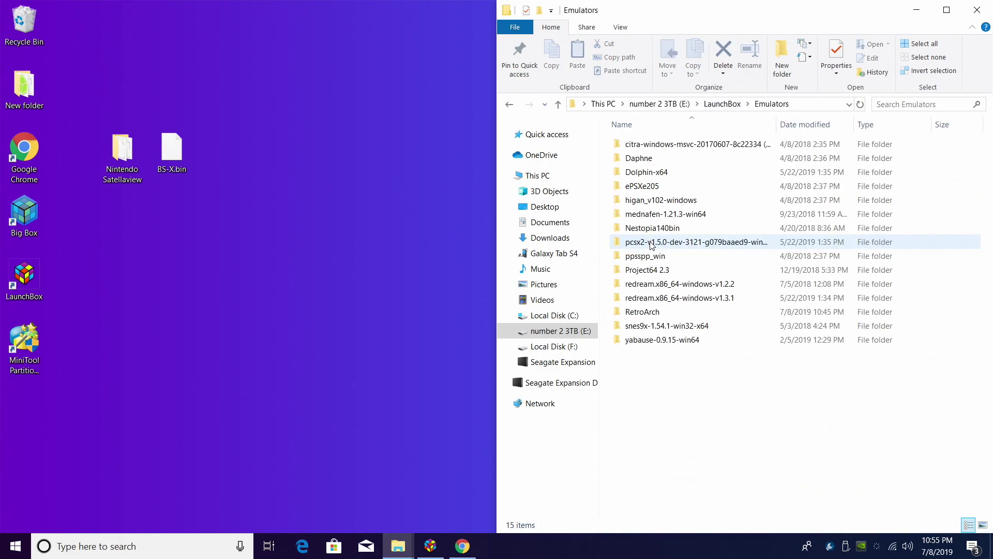
double_click(659, 314)
scroll(648, 365, down, 15)
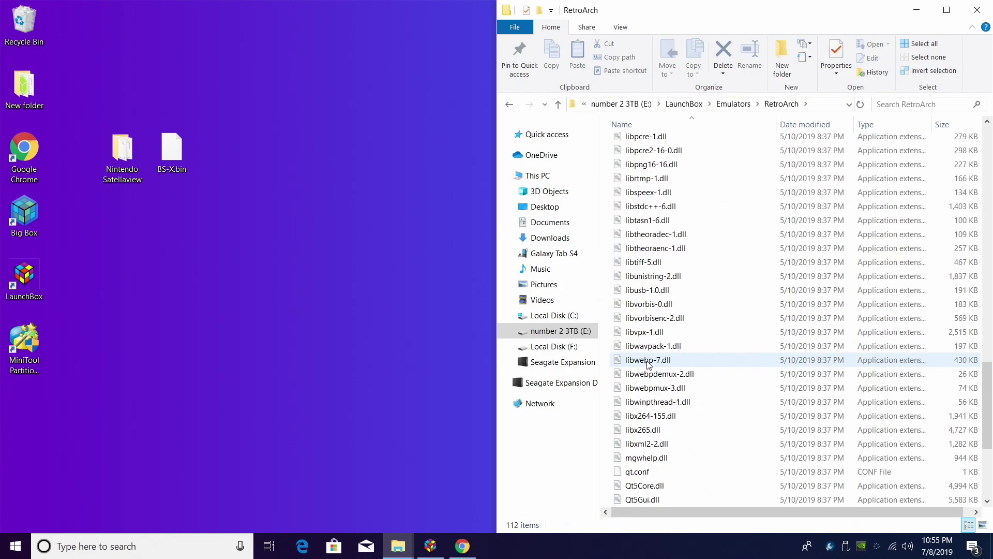
scroll(647, 365, down, 5)
double_click(644, 388)
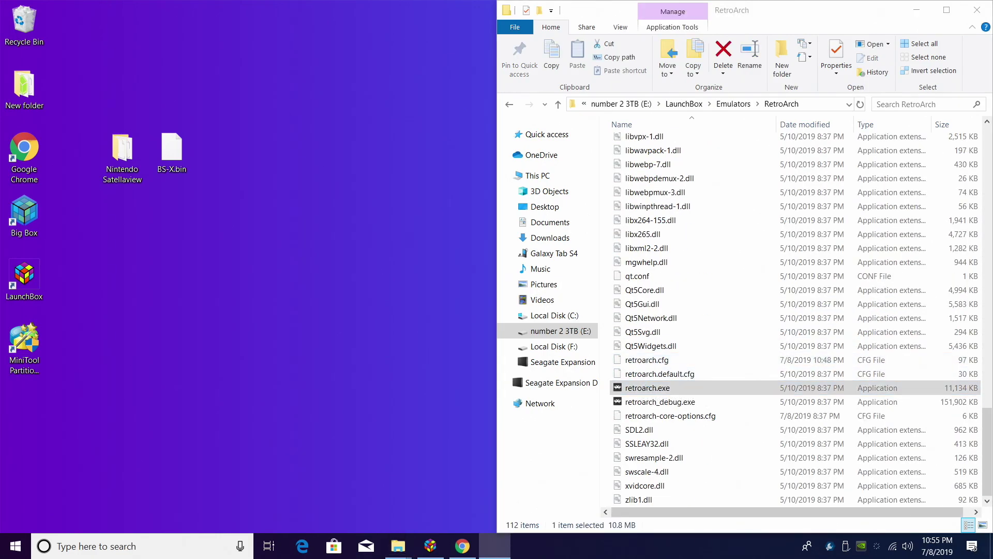
Open the Core Updater list of the Online Updater.
key(Down)
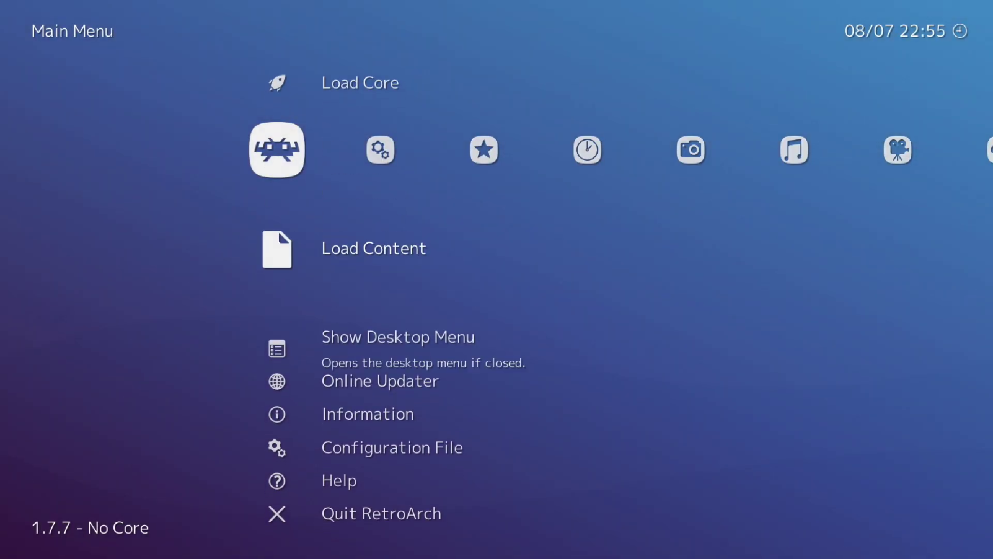
key(Down)
key(Down)
key(Return)
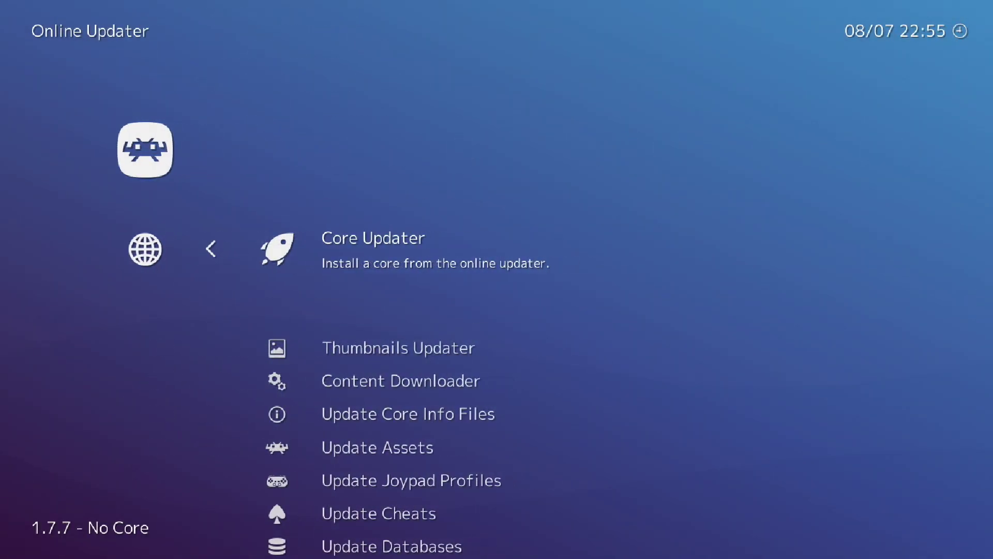
key(Return)
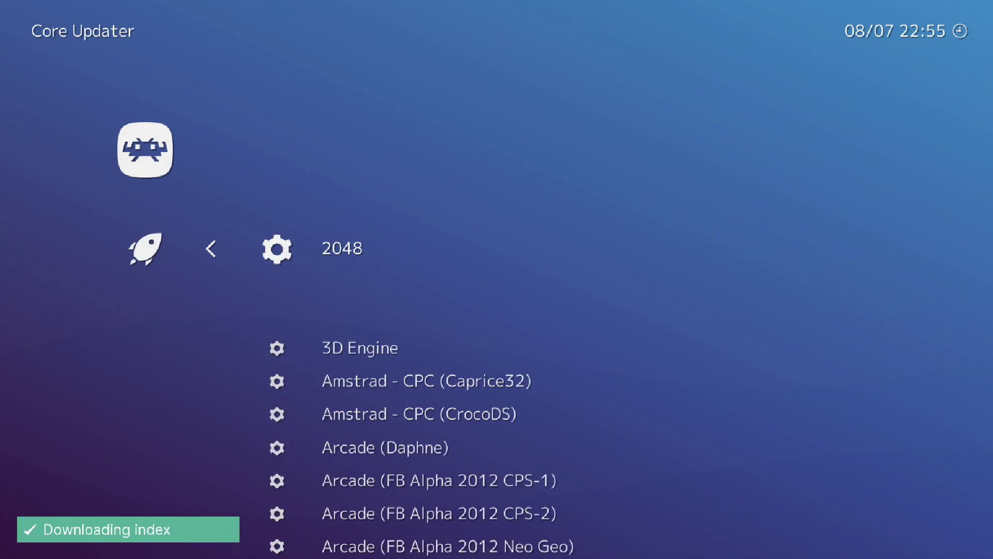
Download the Nintendo - SNES / Famicom (Snes9x) core.
key(Down)
key(Down)
key(Down)
key(Down)
key(Down)
key(Down)
key(Down)
key(Down)
key(Down)
key(Down)
key(Down)
key(Down)
key(Down)
key(Down)
key(Down)
key(Down)
key(Down)
key(Down)
key(Down)
key(Down)
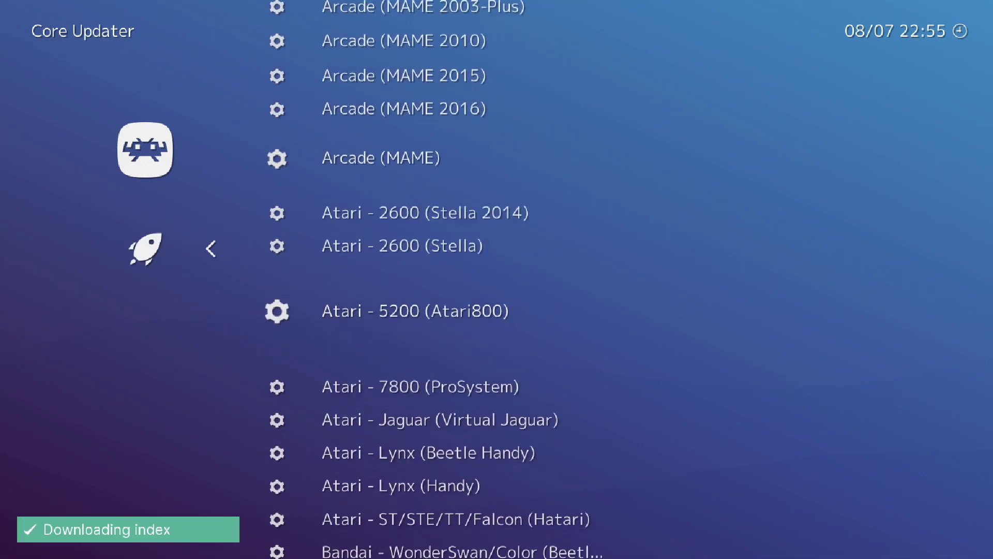
key(Down)
key(Down)
key(Down)
key(Down)
key(Down)
key(Down)
key(Down)
key(Down)
key(Down)
key(Down)
key(Down)
key(Down)
key(Down)
key(Down)
key(Down)
key(Down)
key(Down)
key(Down)
key(Down)
key(Down)
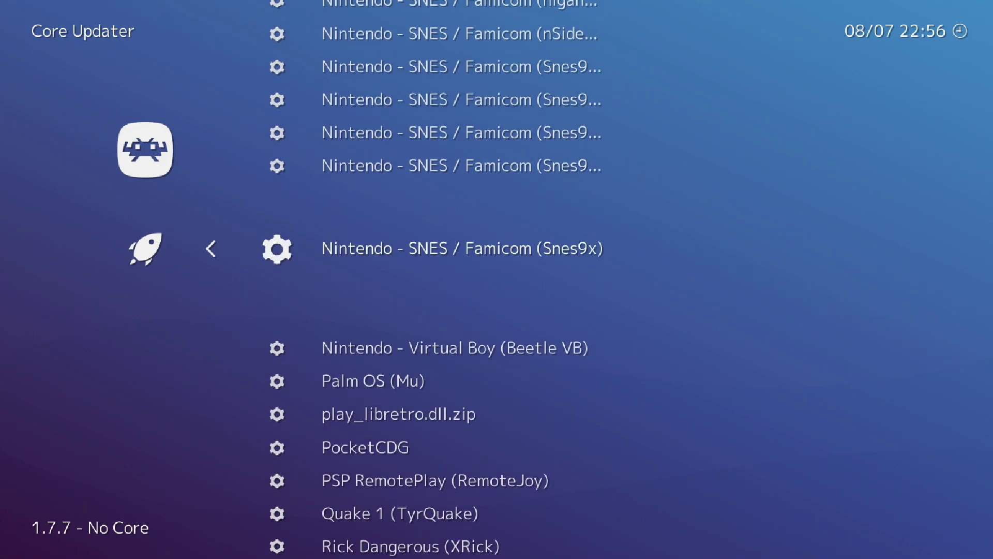
key(Down)
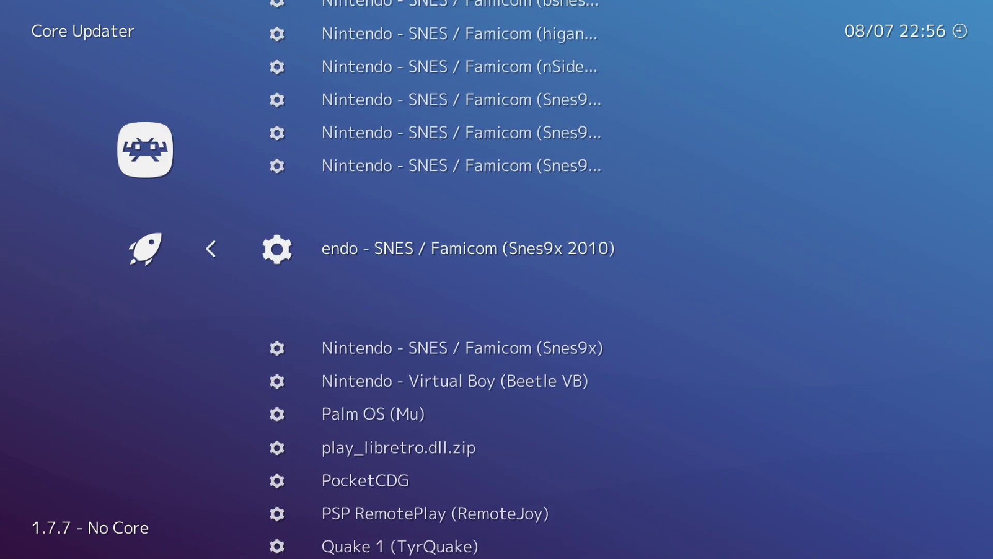
key(Down)
key(Return)
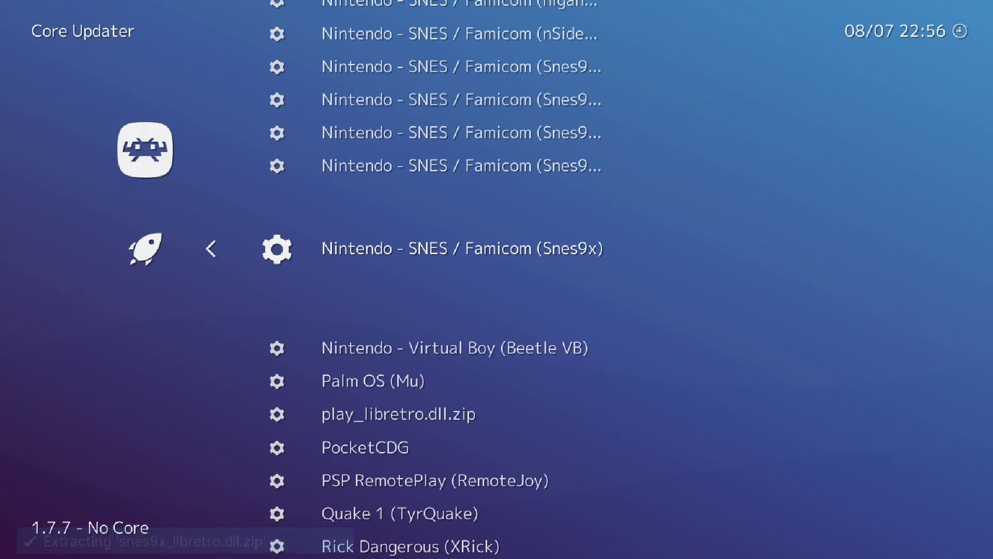
Return to the main menu and load the Nintendo - SNES / Famicom (Snes9x) core.
key(BackSpace)
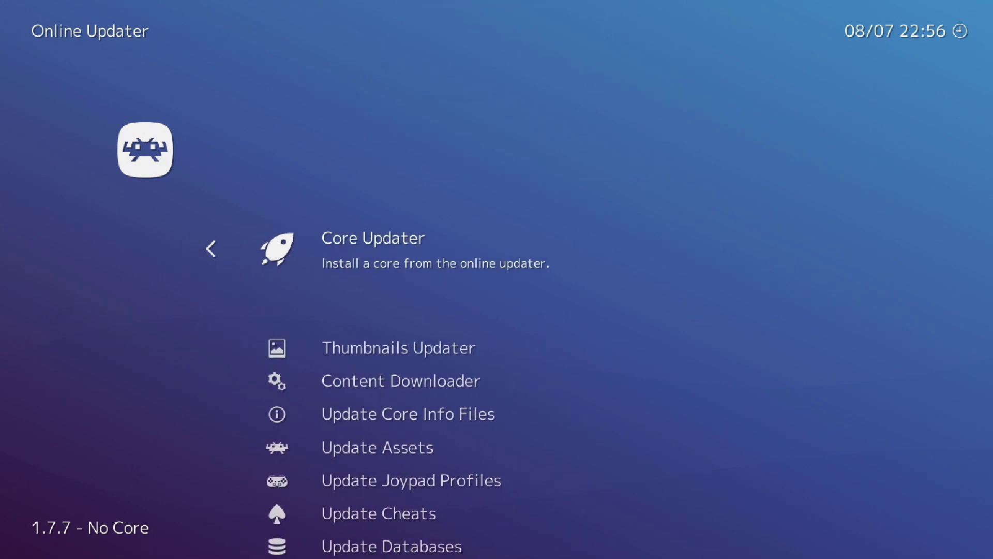
key(BackSpace)
key(Up)
key(Up)
key(Up)
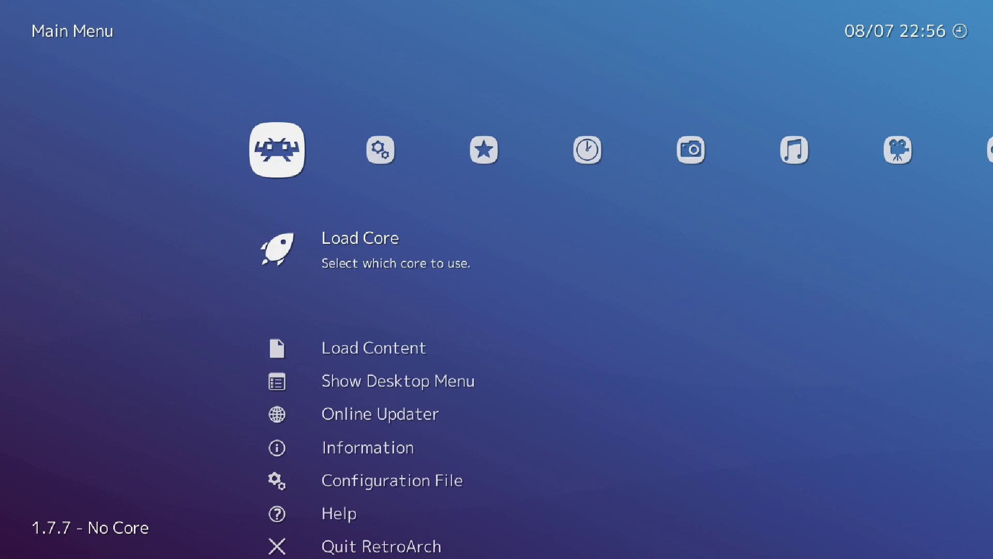
key(Return)
key(Down)
key(Down)
key(Down)
key(Down)
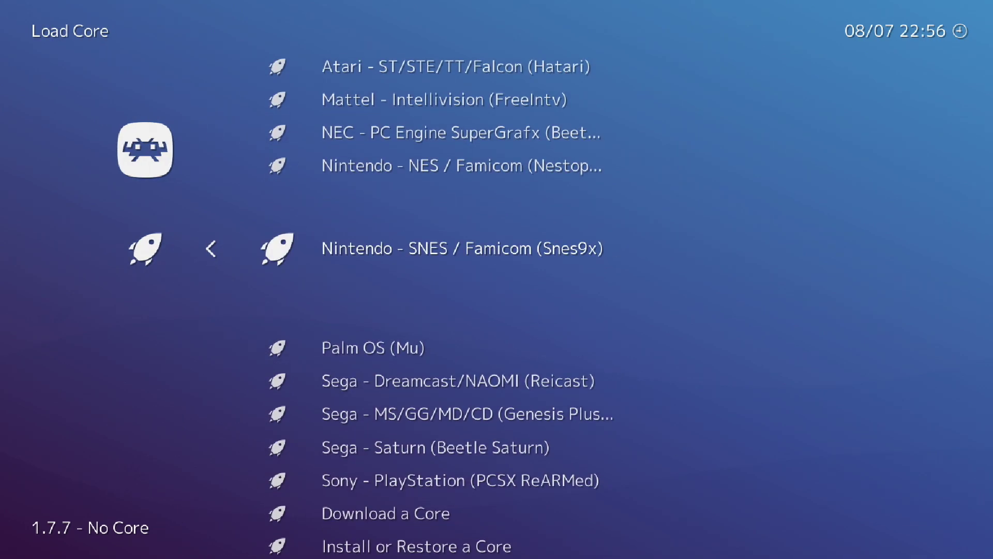
key(Return)
Open the Core Information page for the loaded Snes9x core.
key(Down)
key(Down)
key(Down)
key(Down)
key(Down)
key(Down)
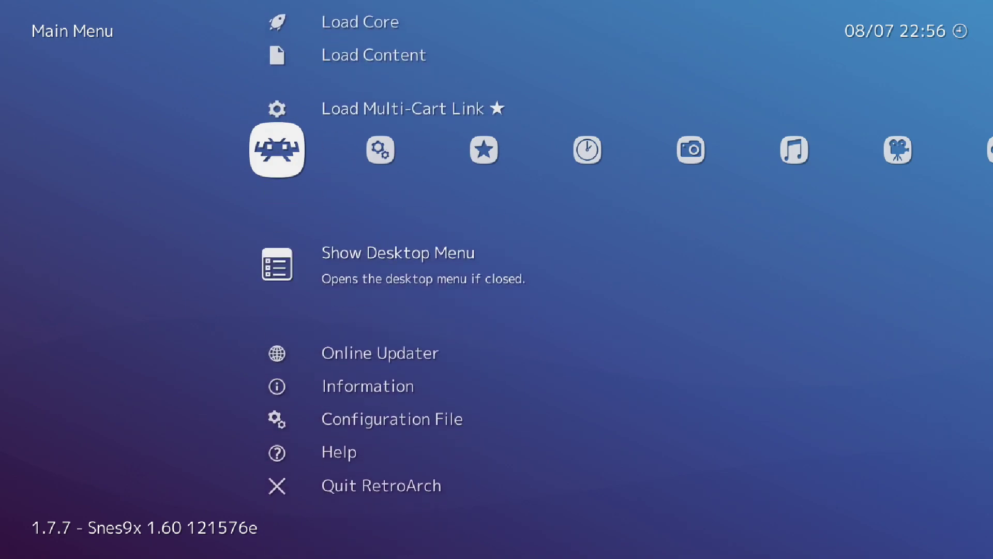
key(Return)
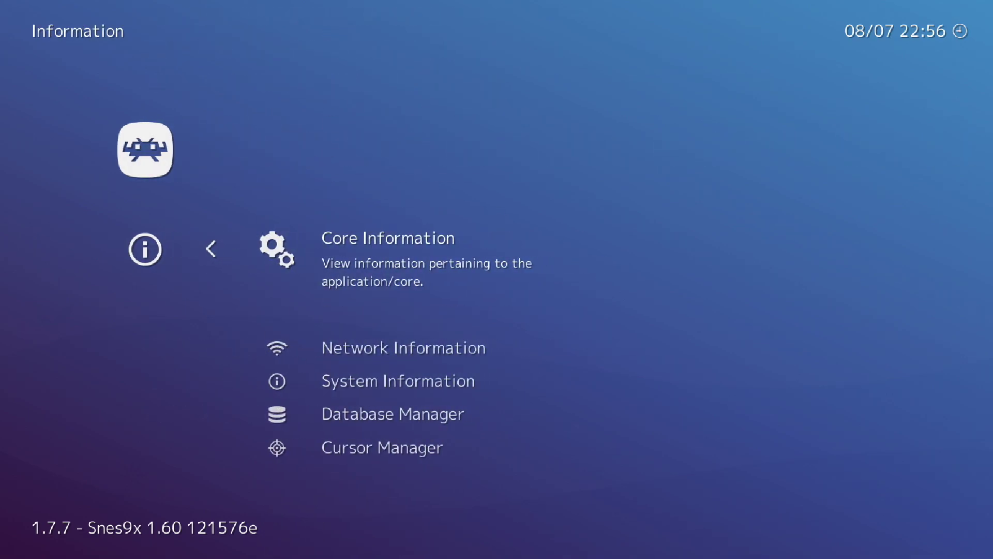
key(Return)
Examine the Snes9x core's firmware requirements for BS-X.bin and STBIOS.bin, and quit RetroArch.
key(Down)
key(Down)
key(Down)
key(Down)
key(Down)
key(Down)
key(Down)
key(Down)
key(Down)
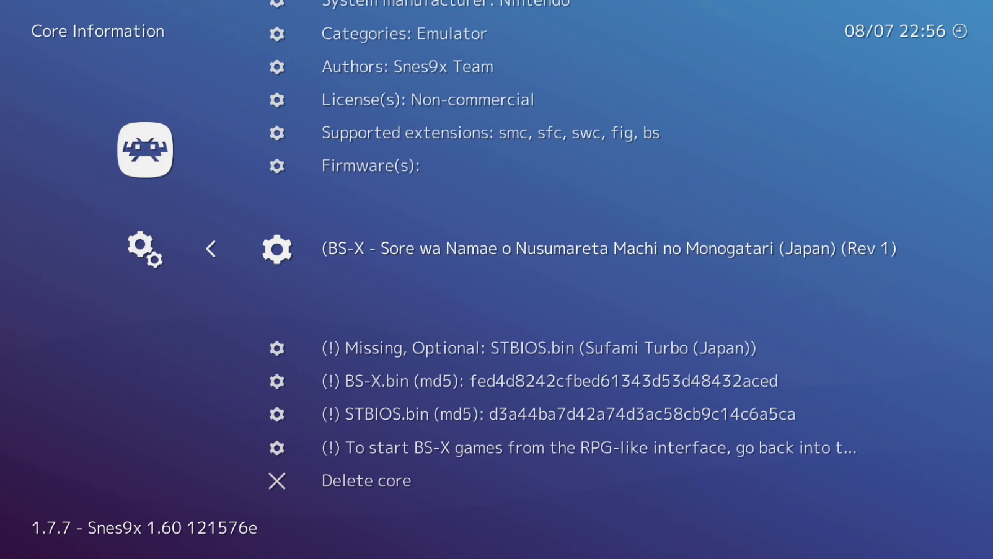
key(Down)
key(Up)
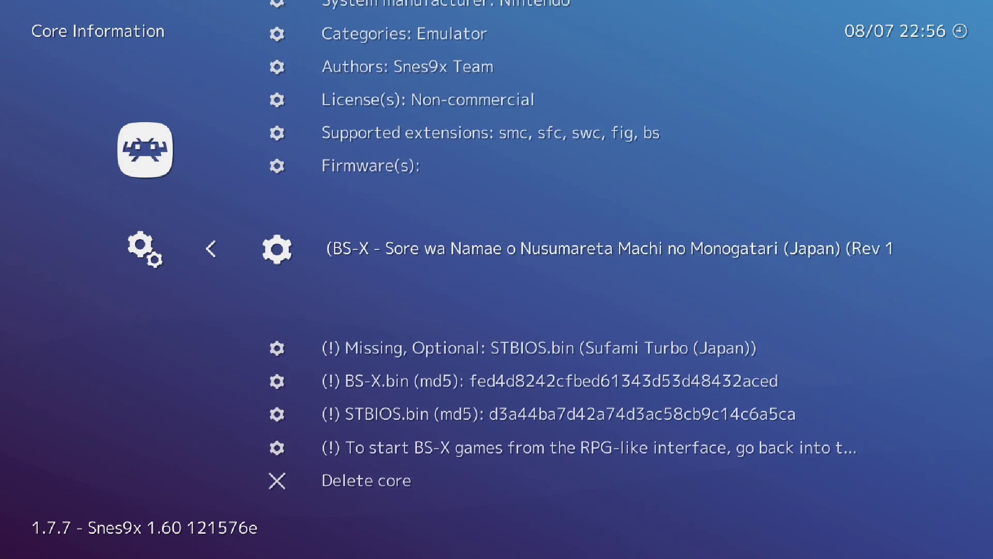
key(Down)
key(Down)
key(Down)
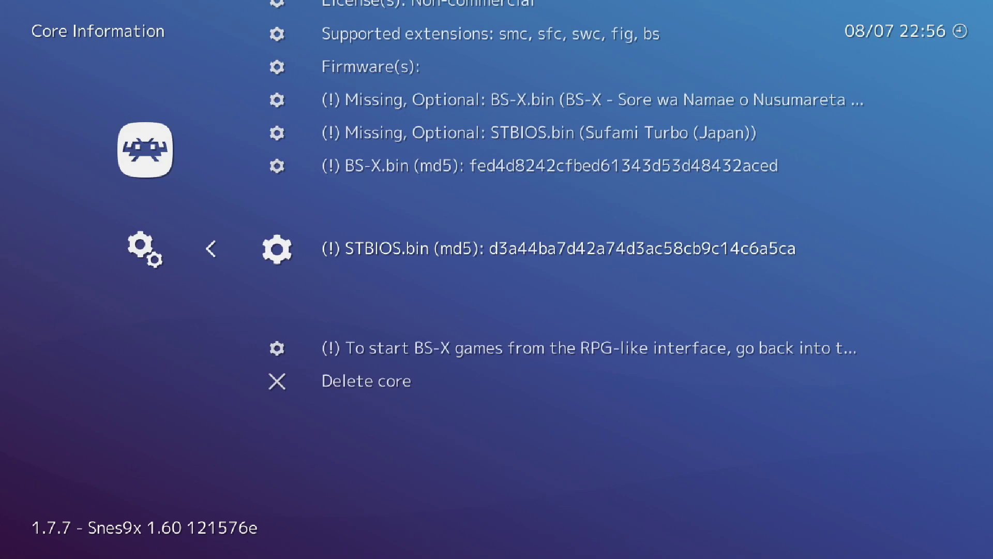
key(Up)
key(Up)
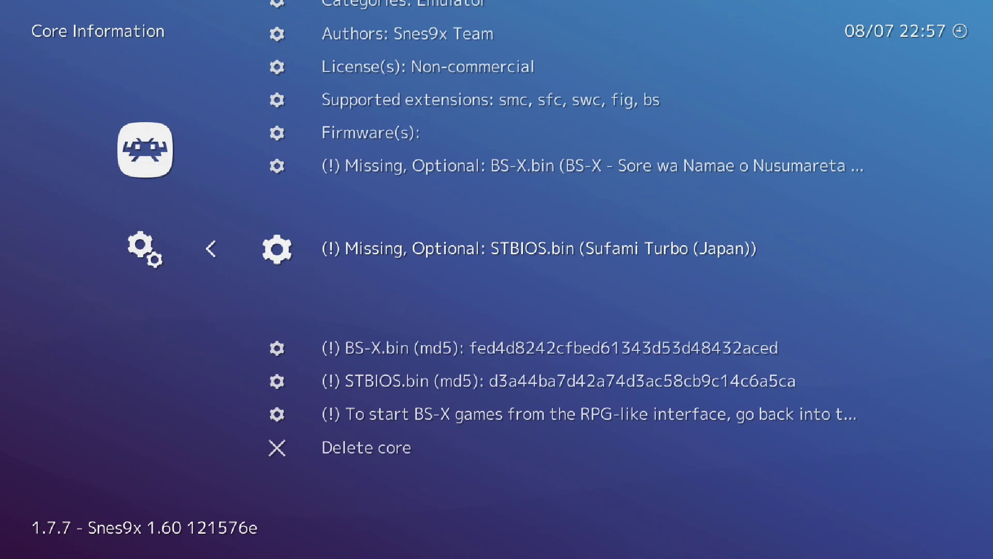
key(Down)
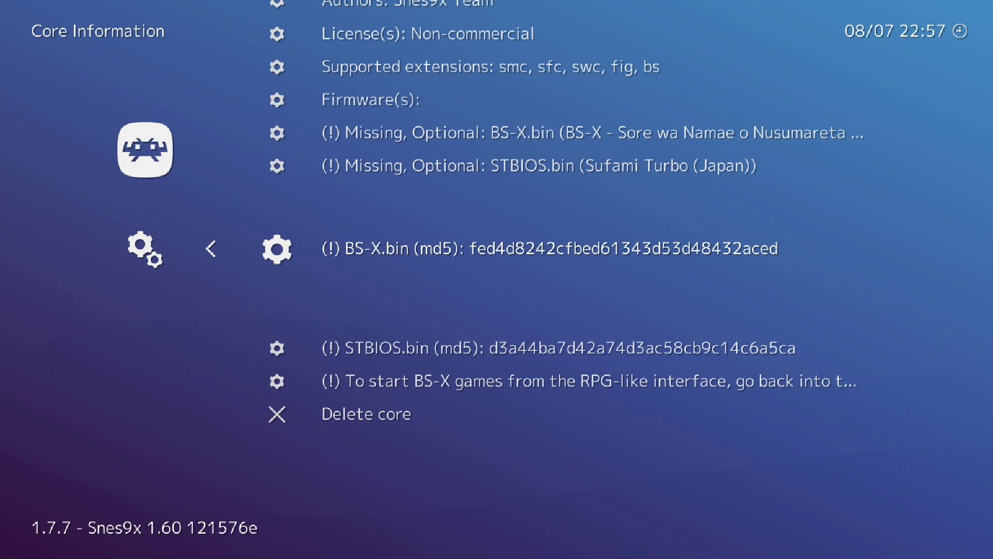
key(Down)
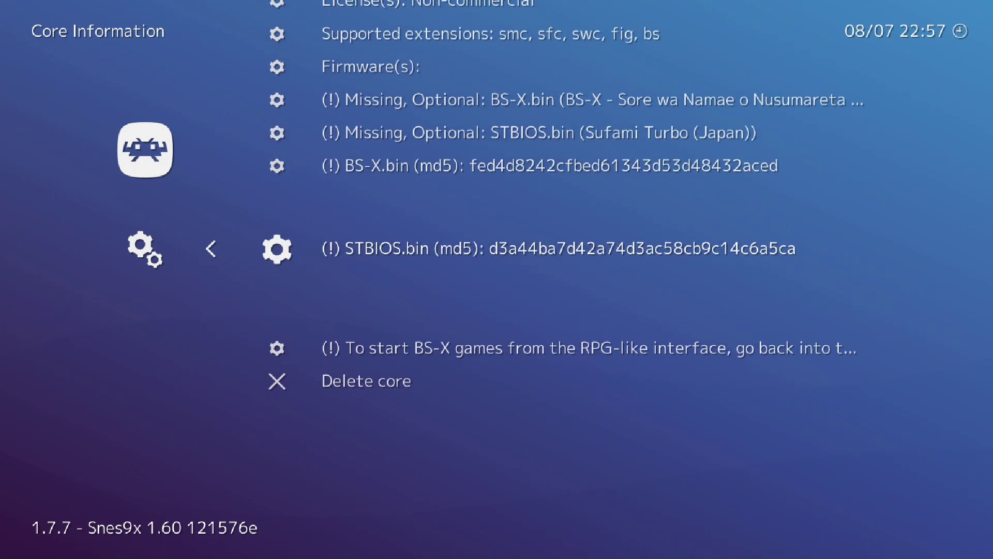
key(Escape)
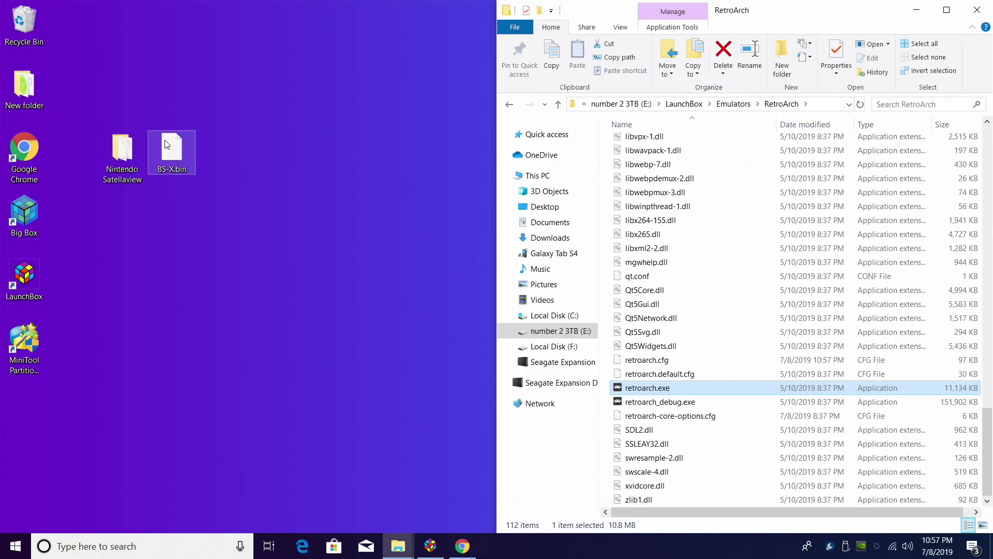
Copy BS-X.bin from the desktop into RetroArch's system folder and close the folder window.
scroll(787, 246, up, 15)
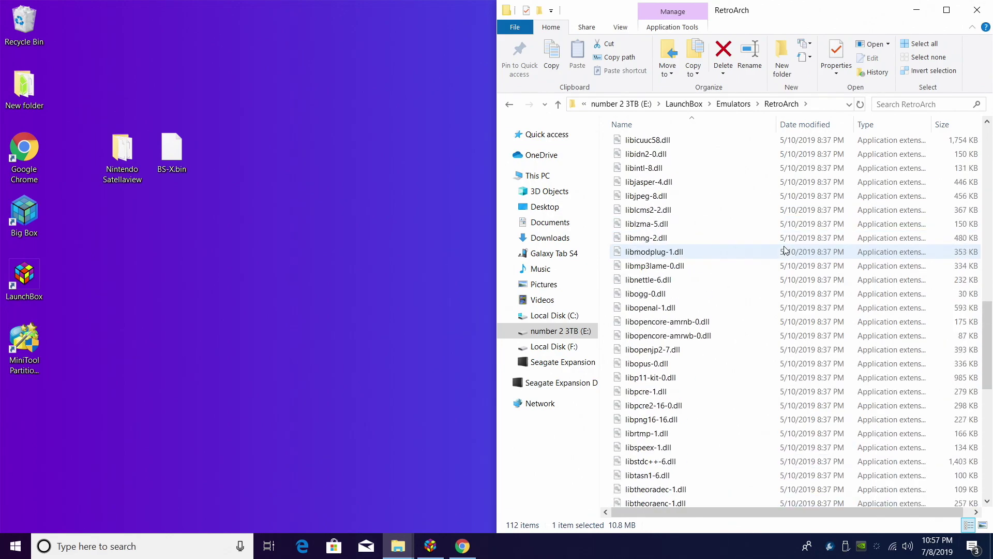
scroll(783, 253, up, 7)
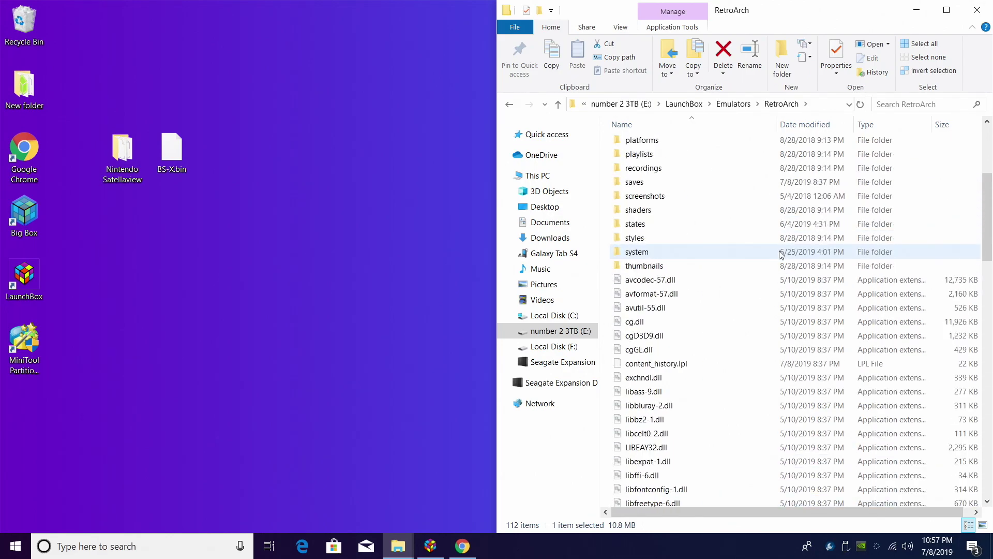
double_click(639, 257)
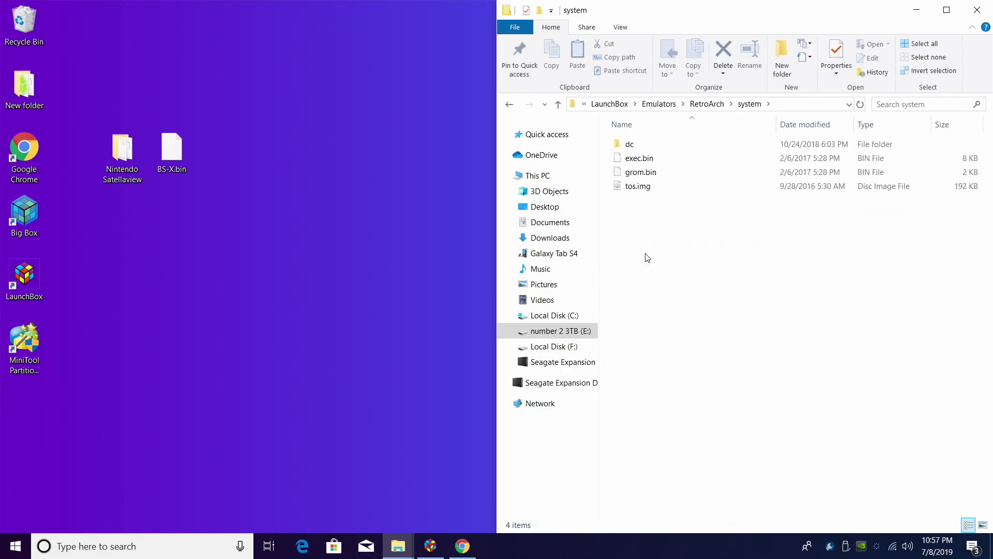
drag(172, 153, 671, 273)
click(671, 273)
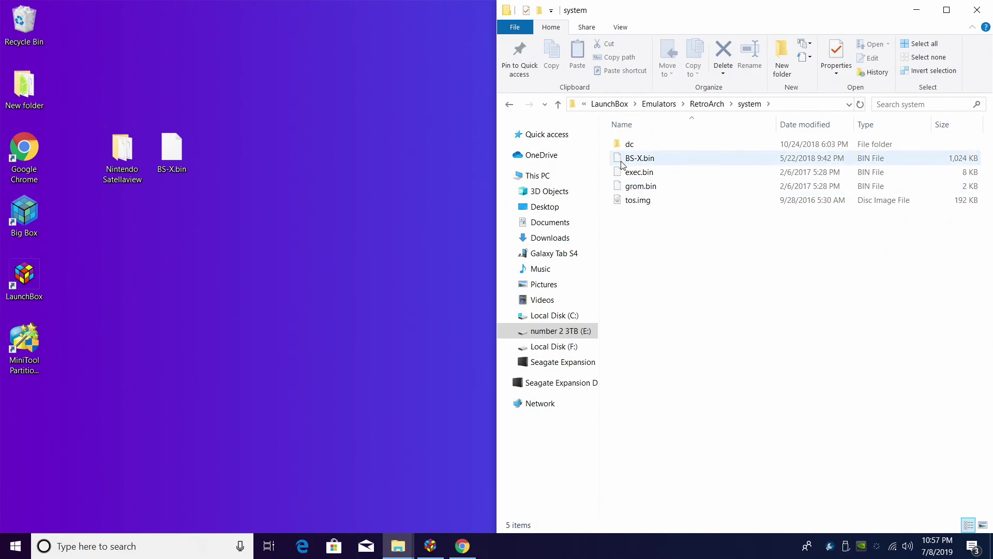
click(970, 13)
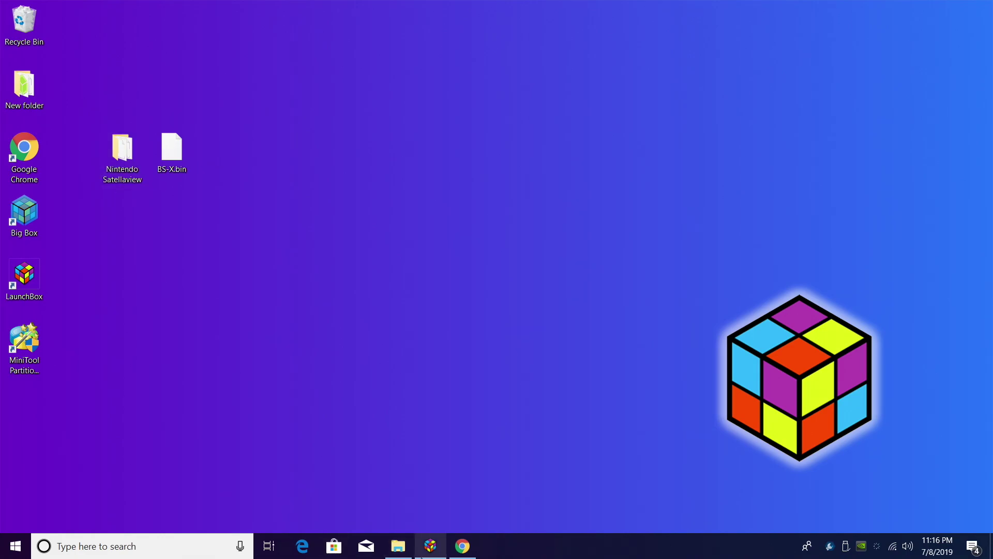
Copy the Nintendo Satellaview folder from the desktop into LaunchBox's Games folder.
click(398, 546)
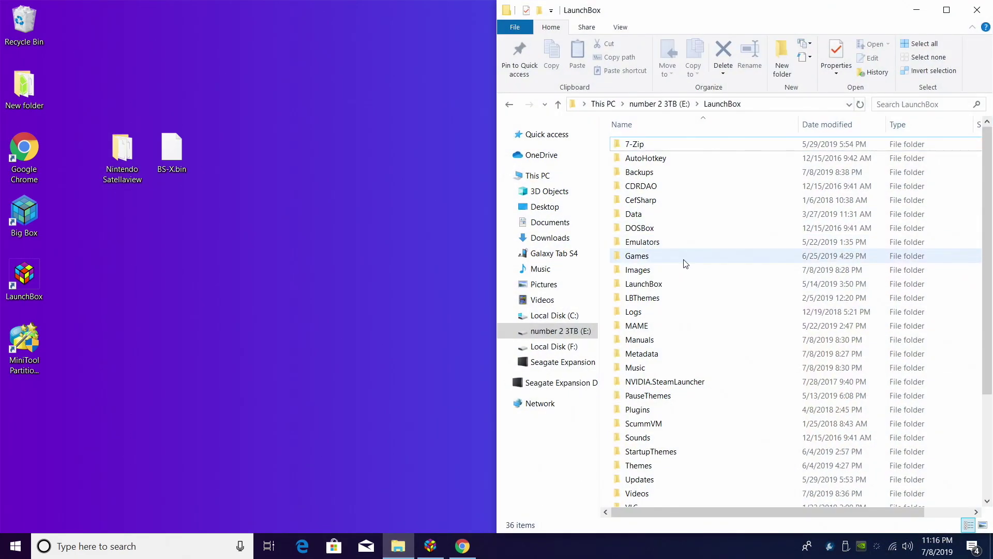
double_click(651, 258)
drag(110, 160, 606, 408)
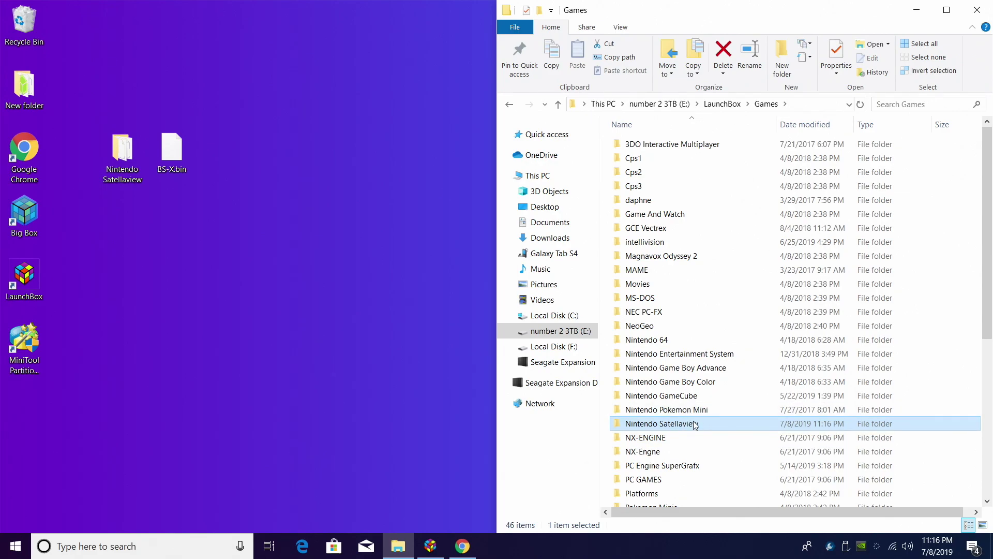
Minimize the Games folder window and switch to LaunchBox.
mouse_move(696, 424)
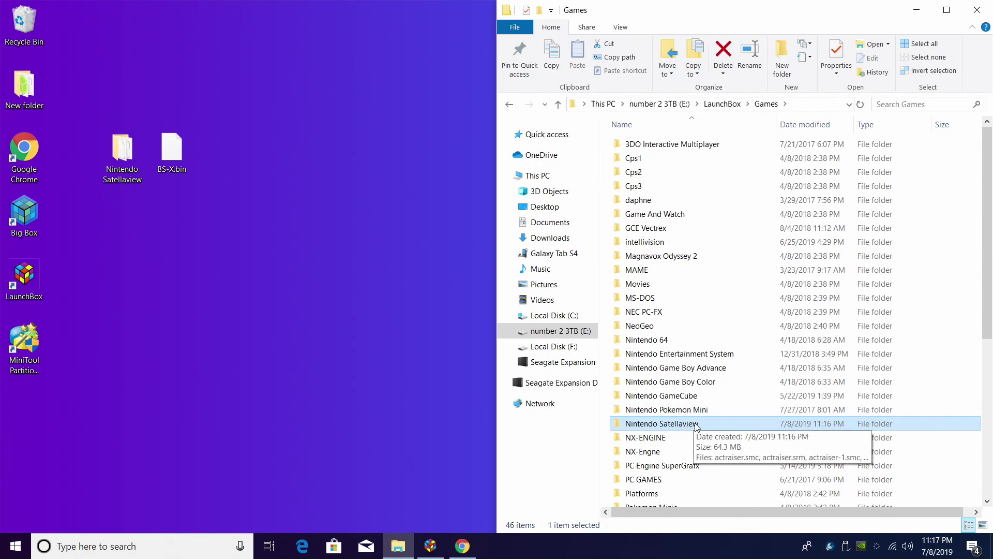
click(909, 8)
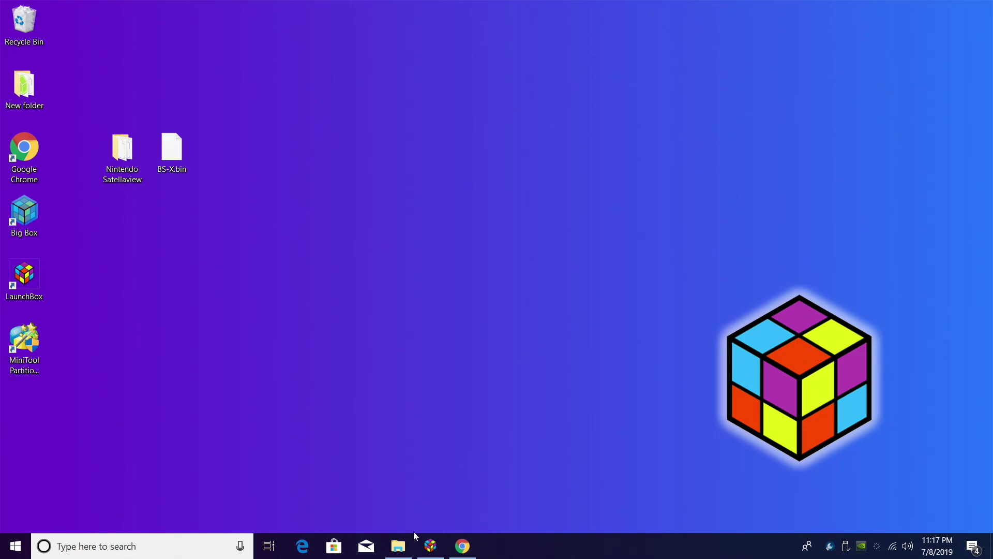
click(429, 544)
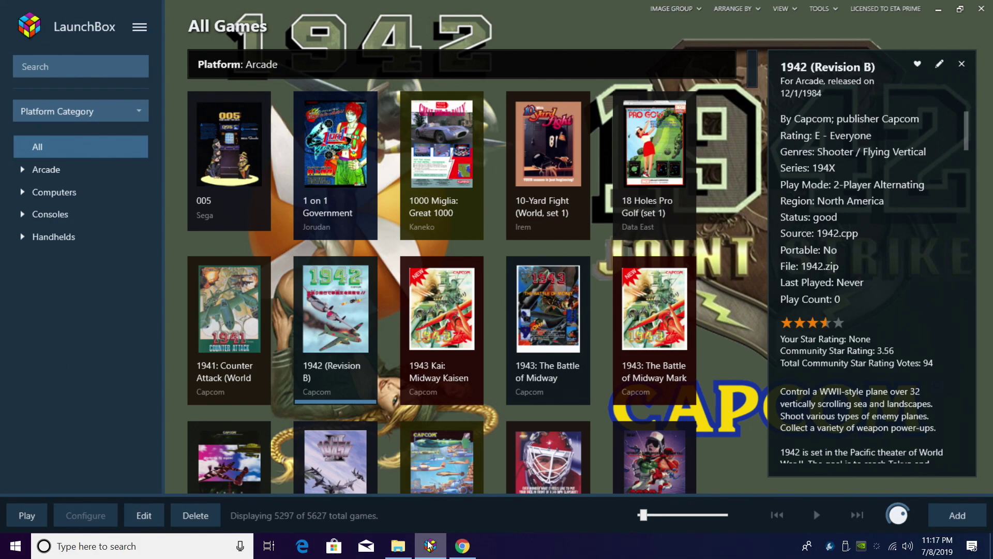
Open the Retroarch entry in LaunchBox's emulator manager for editing.
click(139, 27)
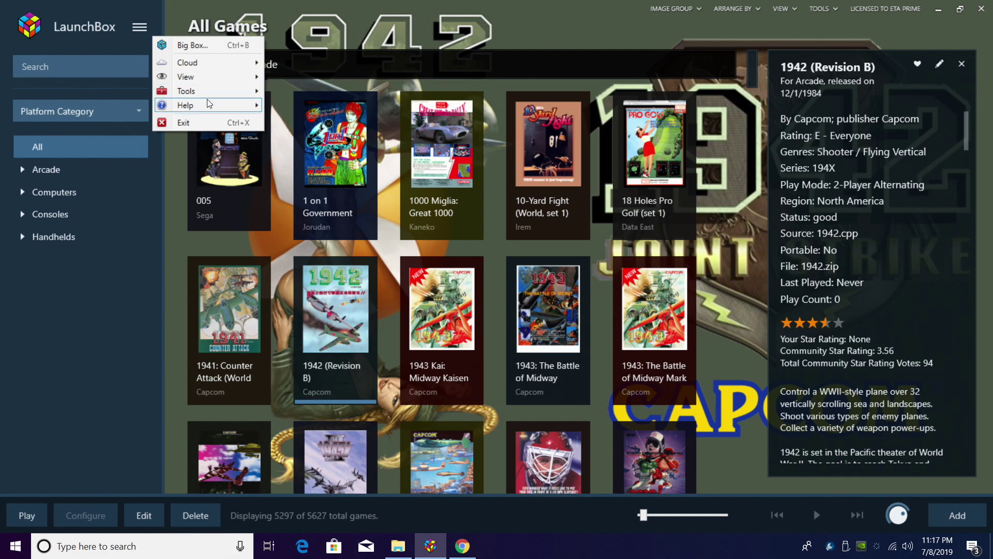
mouse_move(209, 94)
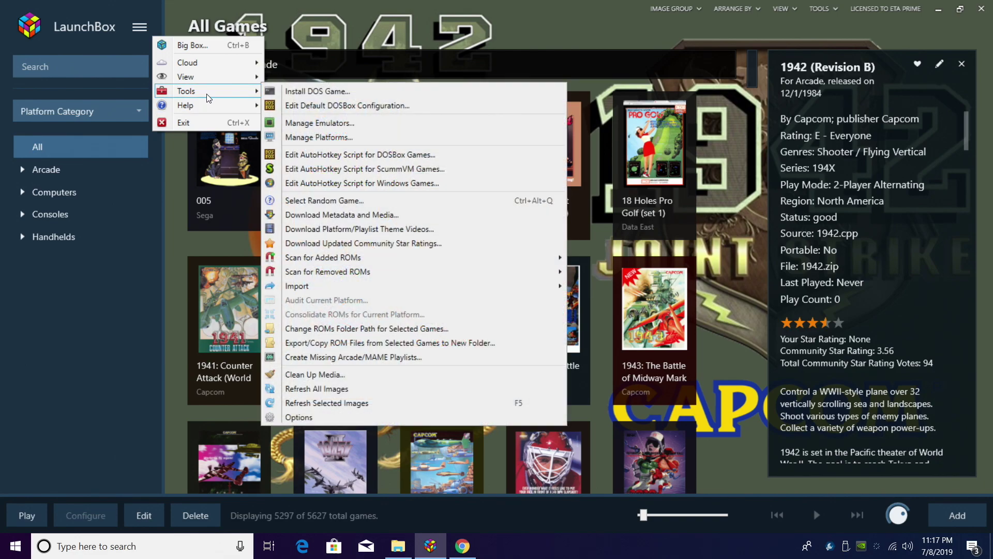
click(345, 125)
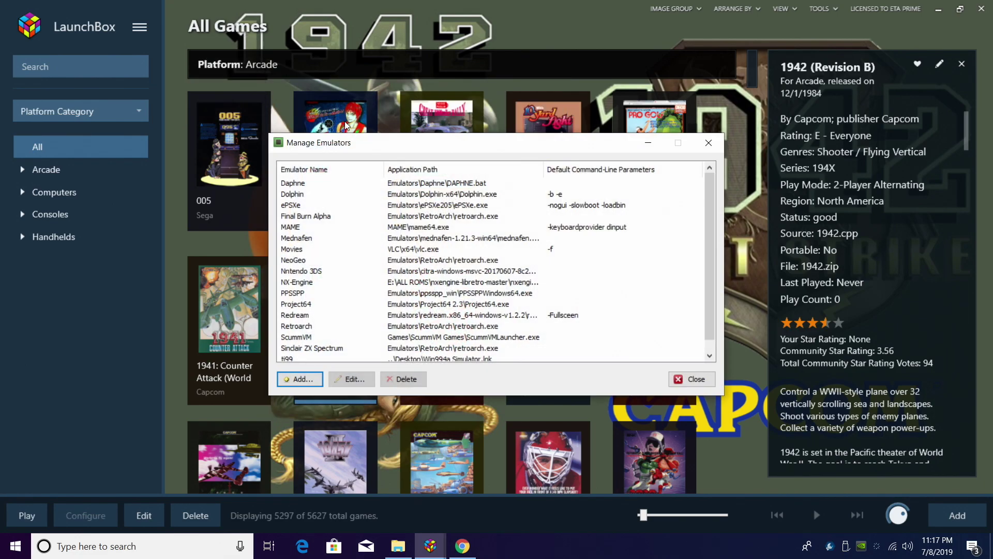
double_click(298, 327)
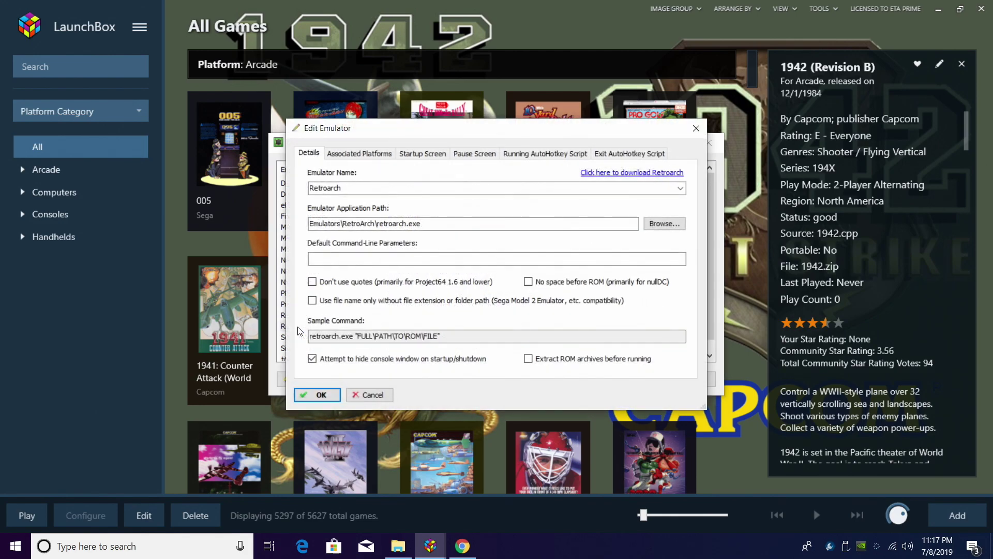
Assign the snes9x_libretro core to Nintendo Satellaview in Retroarch's associated platforms, then save and close the emulator manager.
click(389, 153)
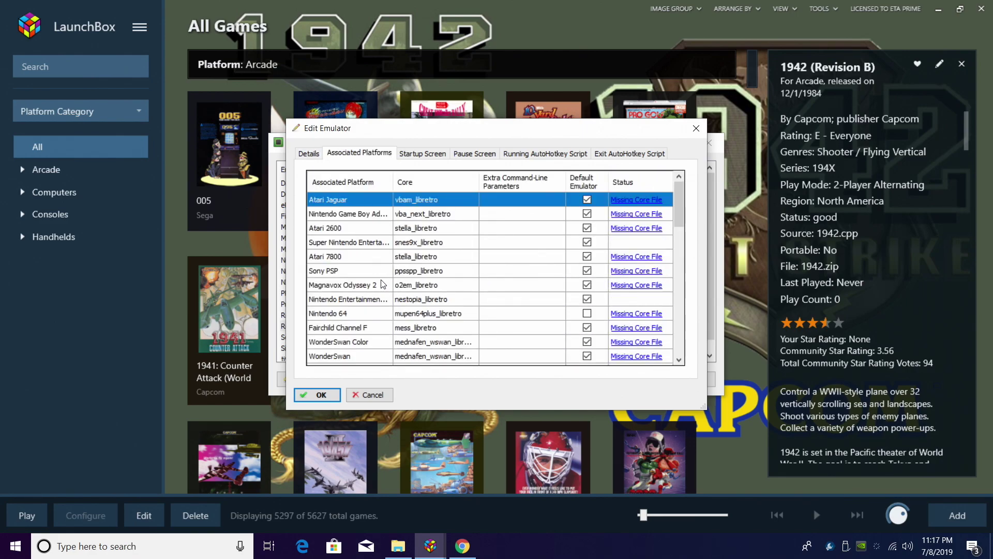
scroll(383, 290, down, 5)
scroll(383, 290, down, 5)
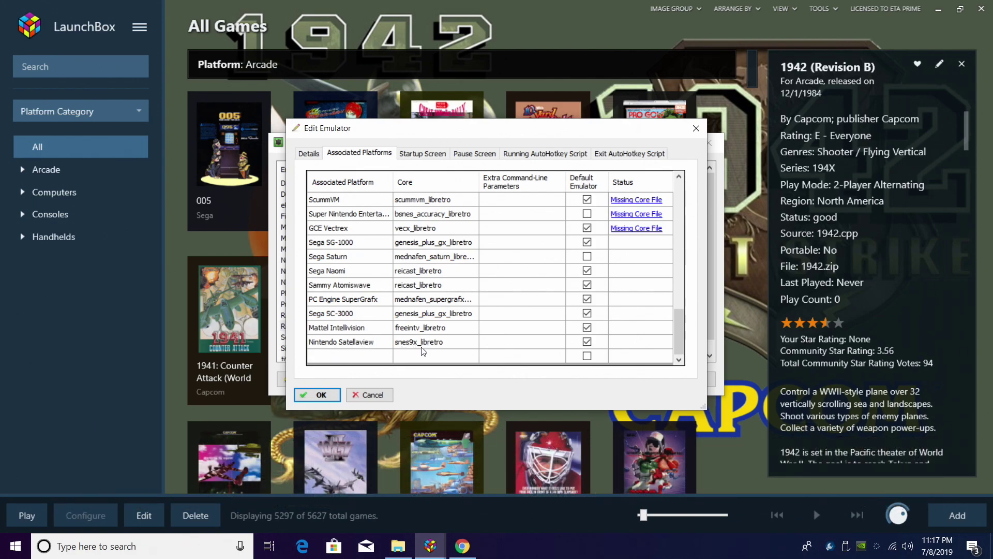
click(472, 343)
click(473, 343)
click(472, 342)
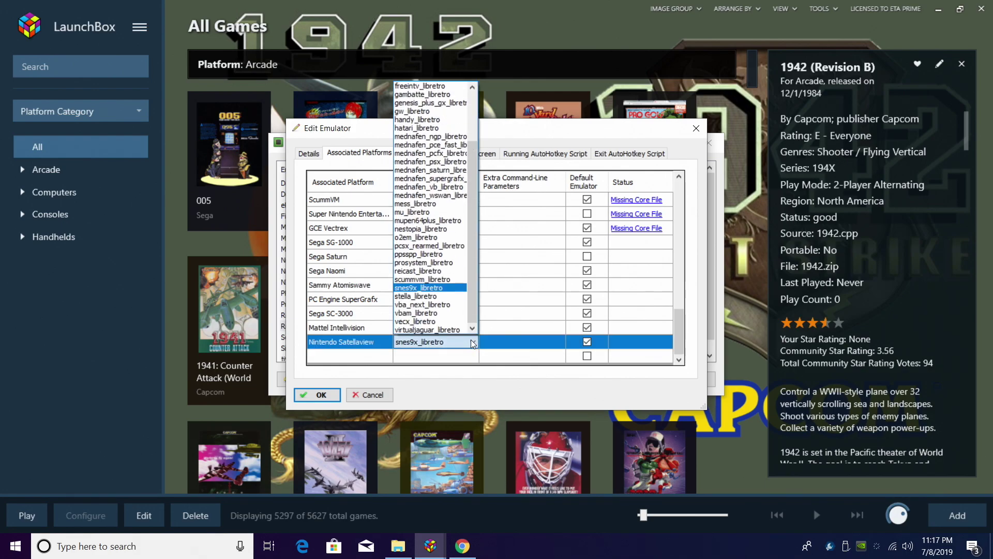
click(455, 293)
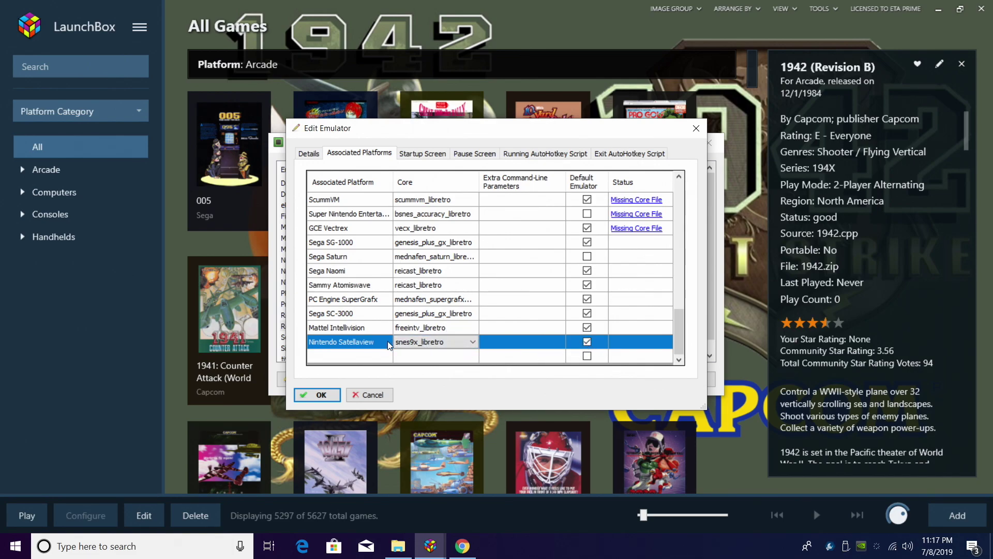
click(334, 395)
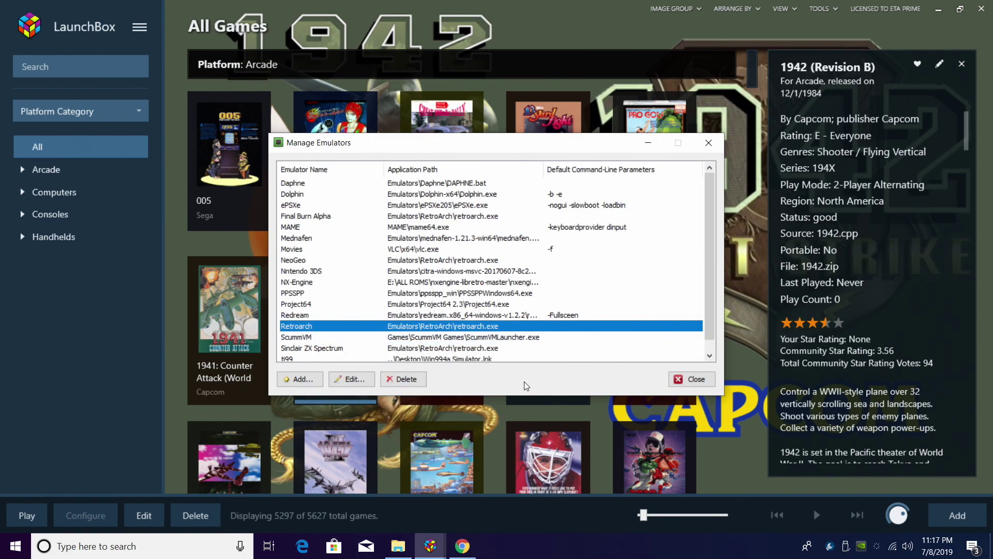
click(699, 381)
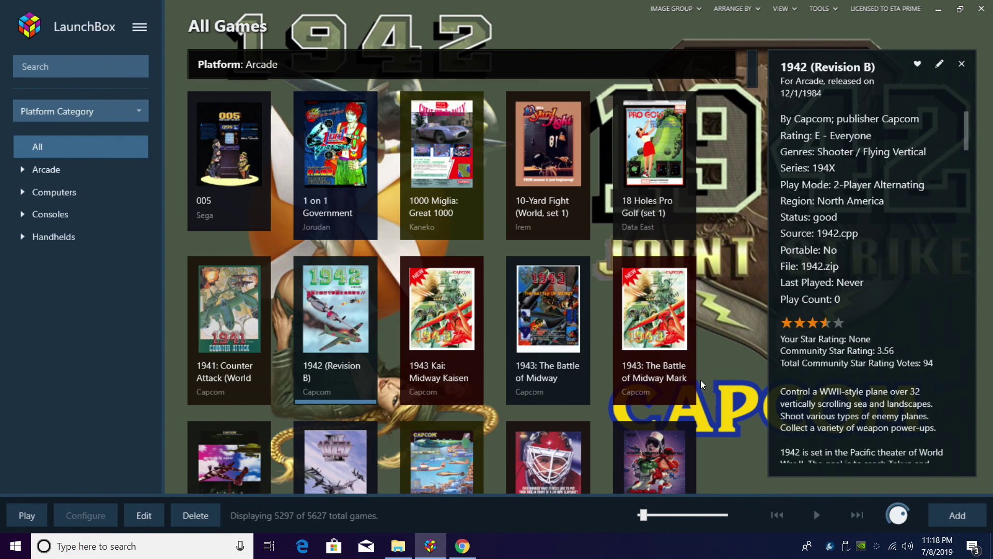
Start the ROM files import wizard and continue to the selection of files to import.
click(147, 33)
click(147, 34)
click(138, 29)
mouse_move(188, 93)
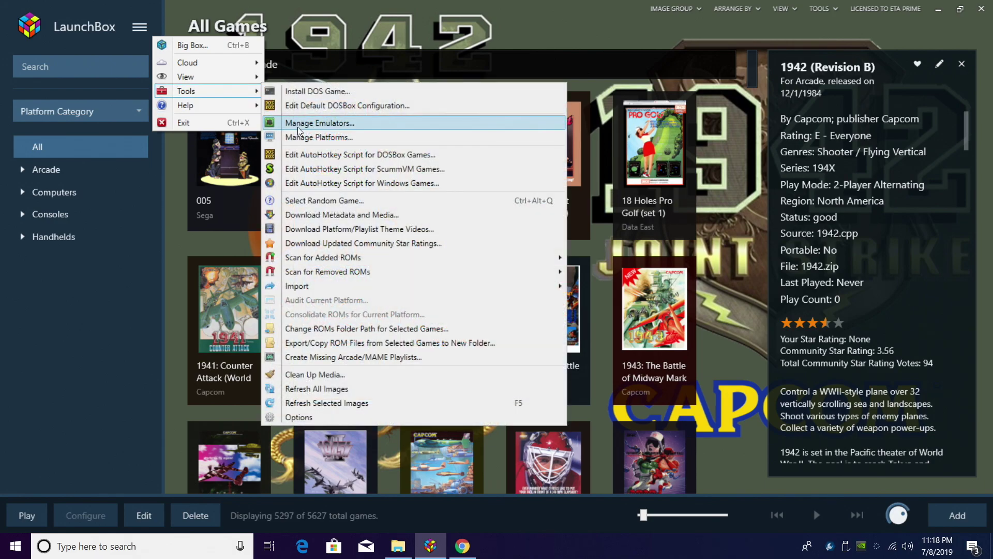
mouse_move(367, 288)
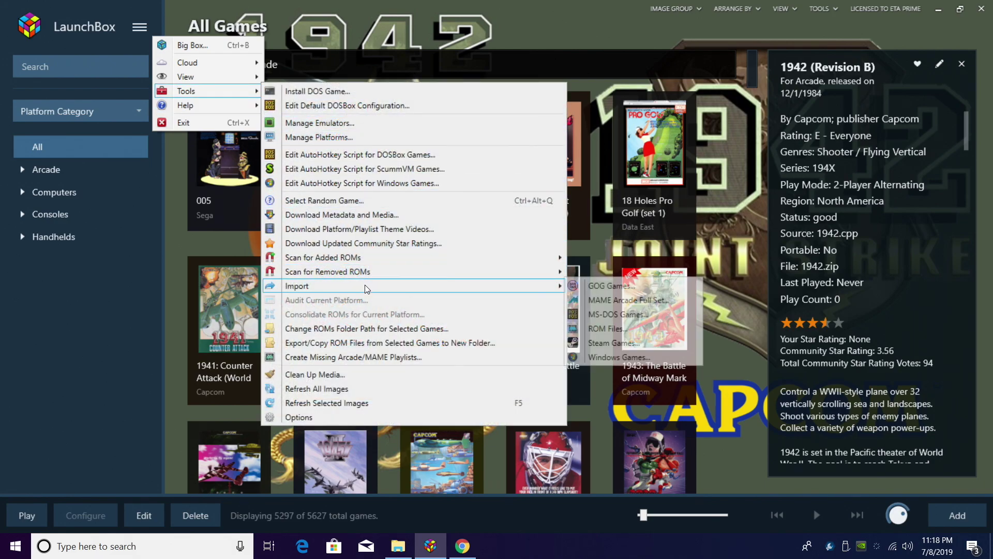
click(637, 334)
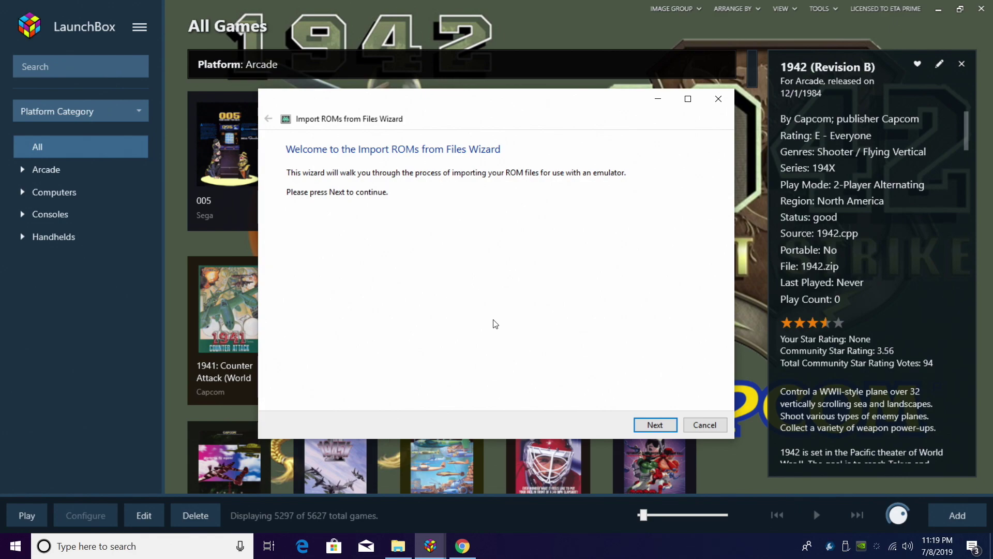
click(653, 427)
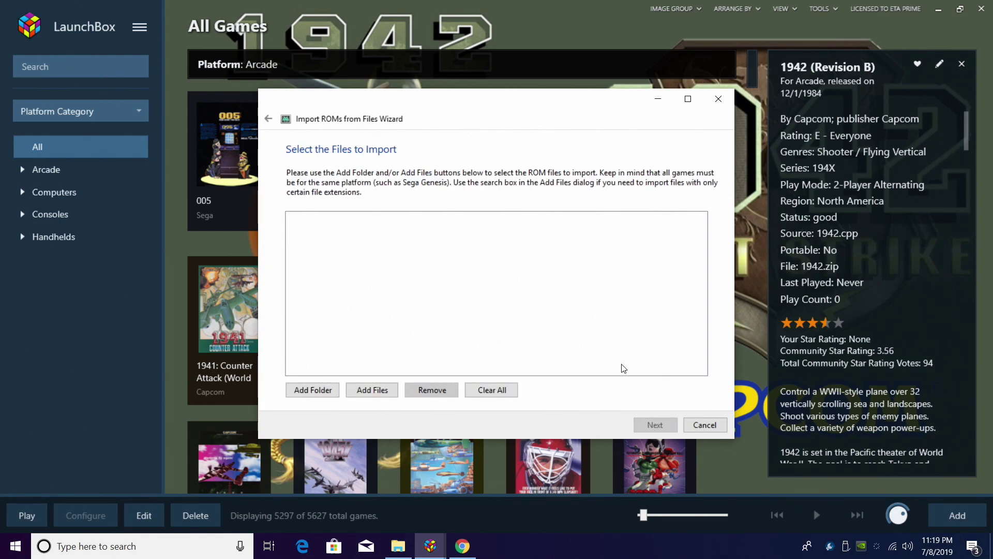
Add the folder E:\LaunchBox\Games\Nintendo Satellaview as the ROM source and continue to the platform choice.
click(318, 390)
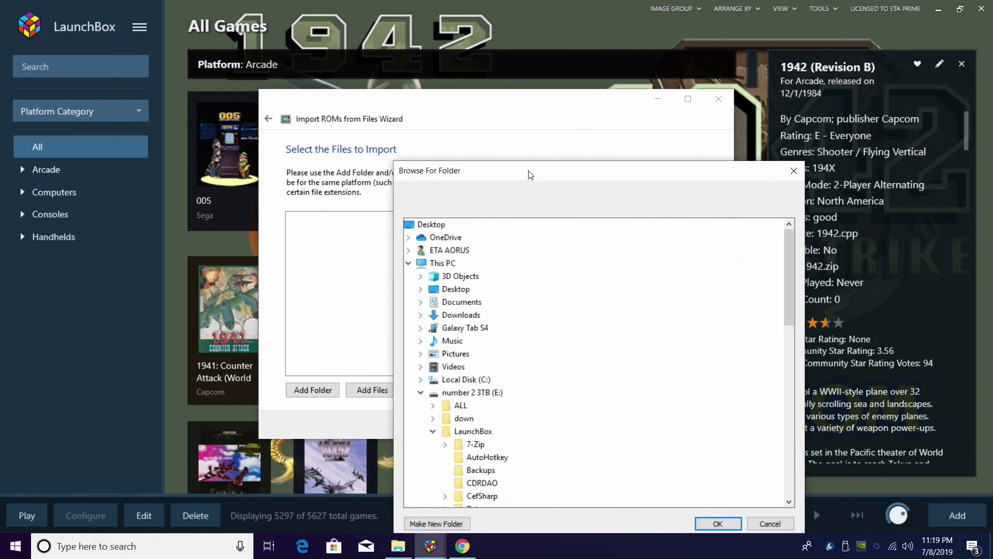
drag(528, 175, 498, 88)
scroll(444, 343, down, 3)
click(446, 343)
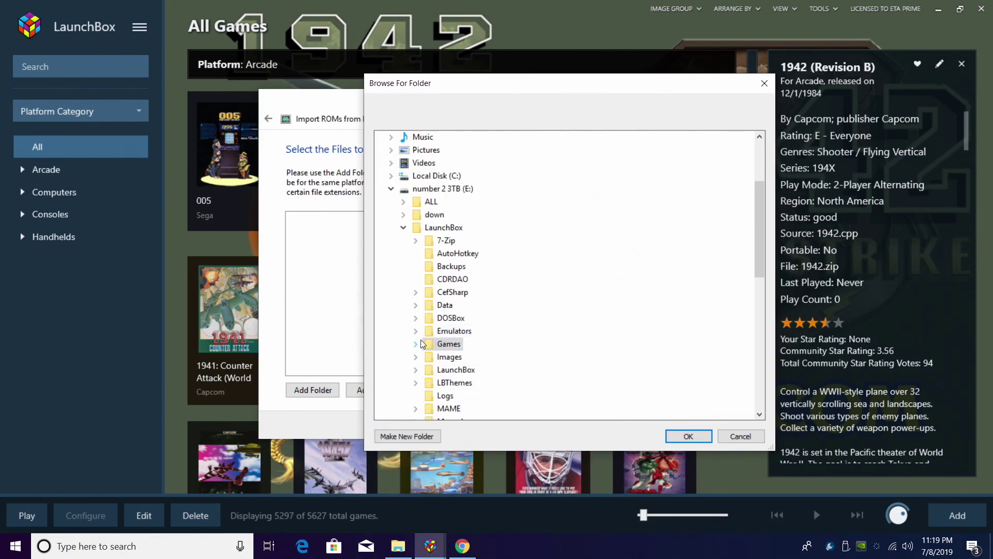
click(415, 344)
scroll(476, 372, down, 2)
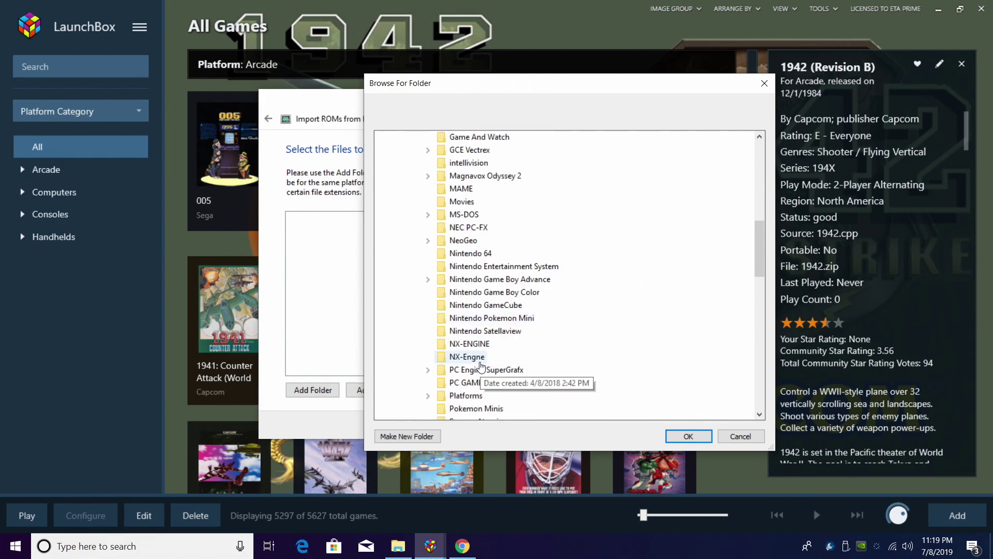
click(514, 336)
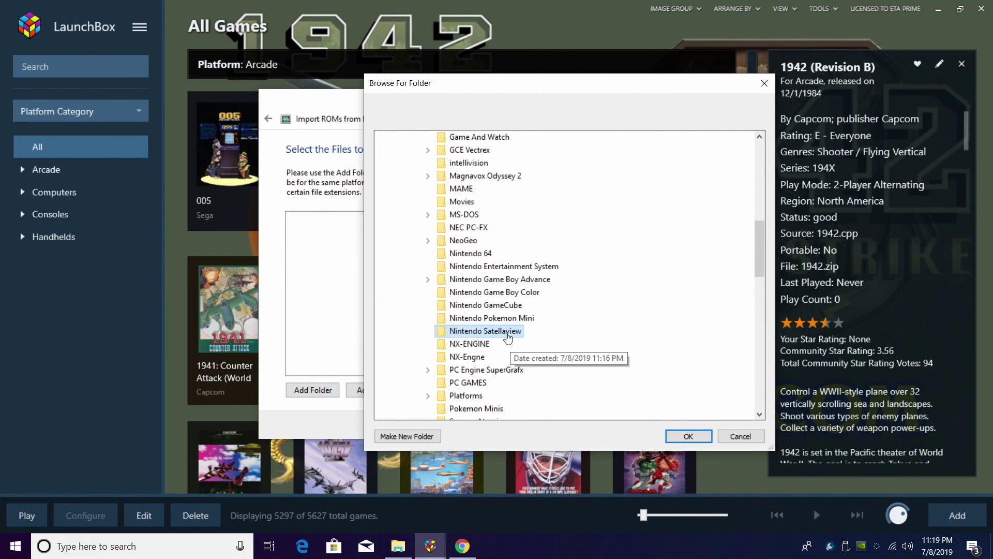
click(690, 437)
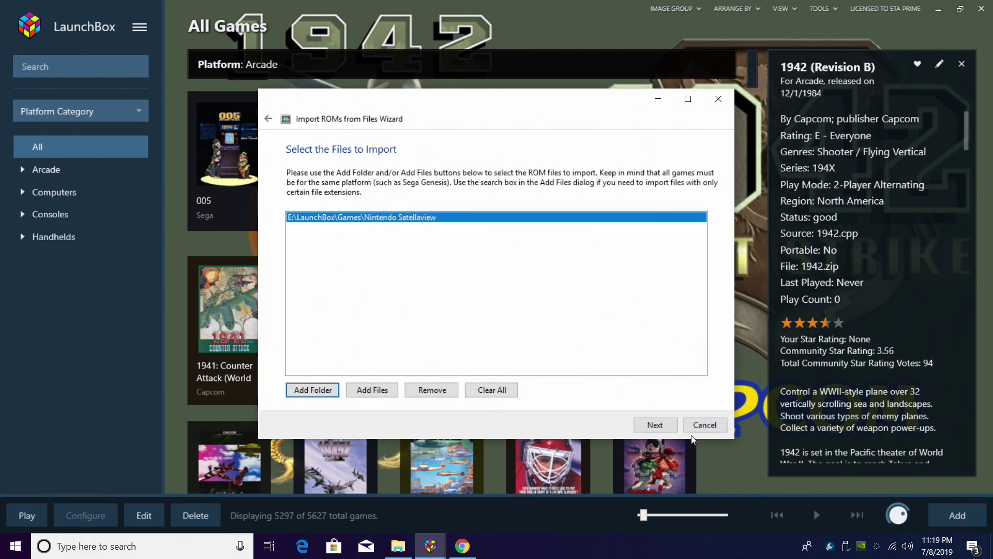
click(647, 425)
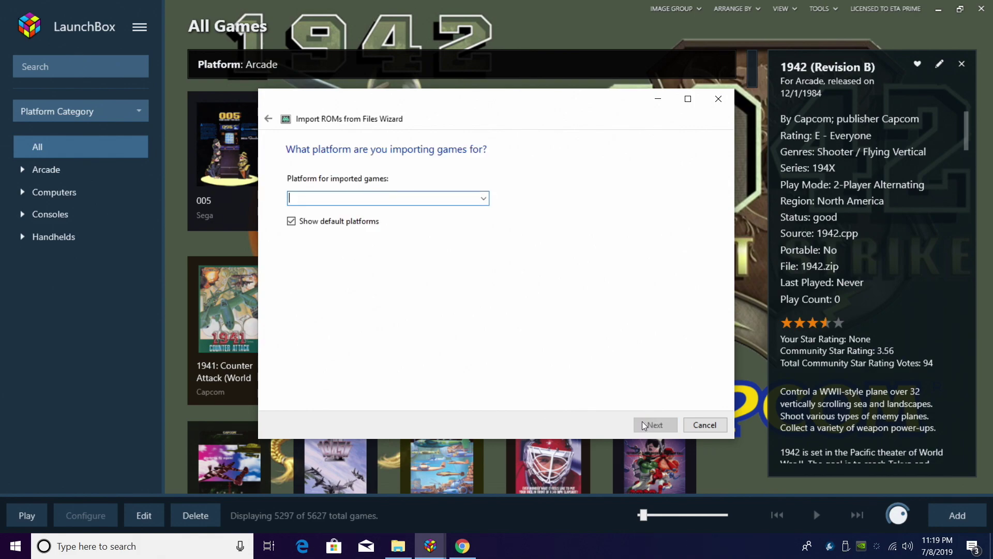
Set the platform for the imported games to Nintendo Satellaview and accept Retroarch as the emulator.
click(485, 198)
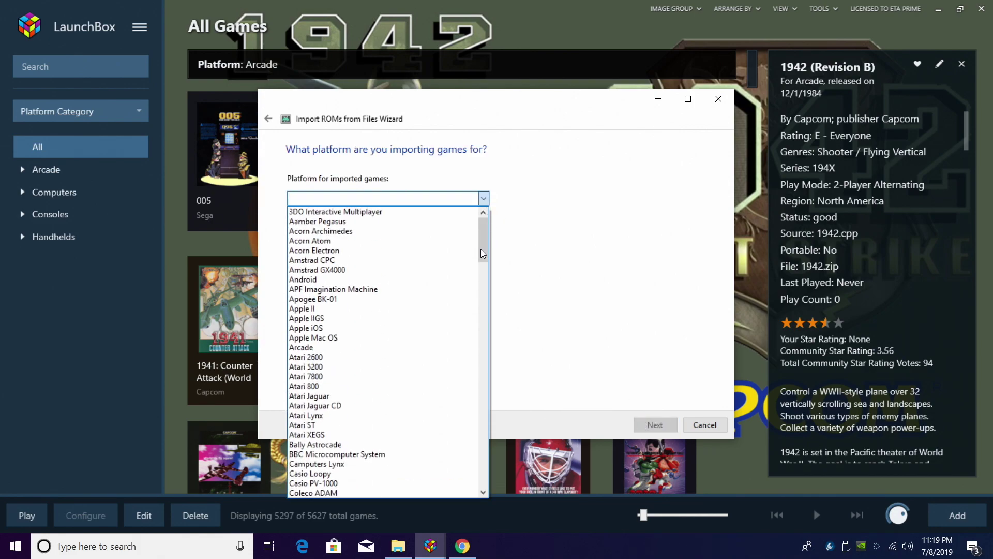
drag(485, 253, 491, 372)
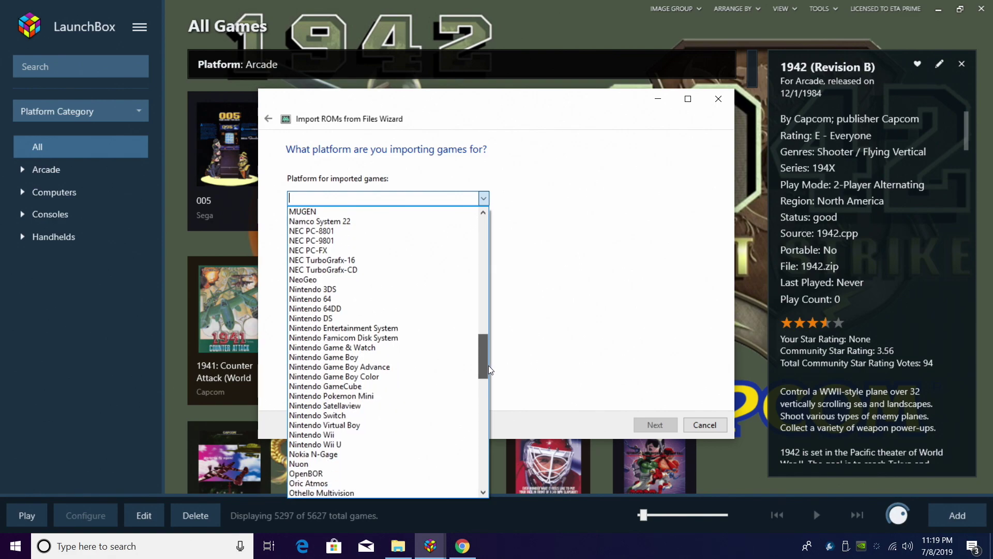
click(390, 407)
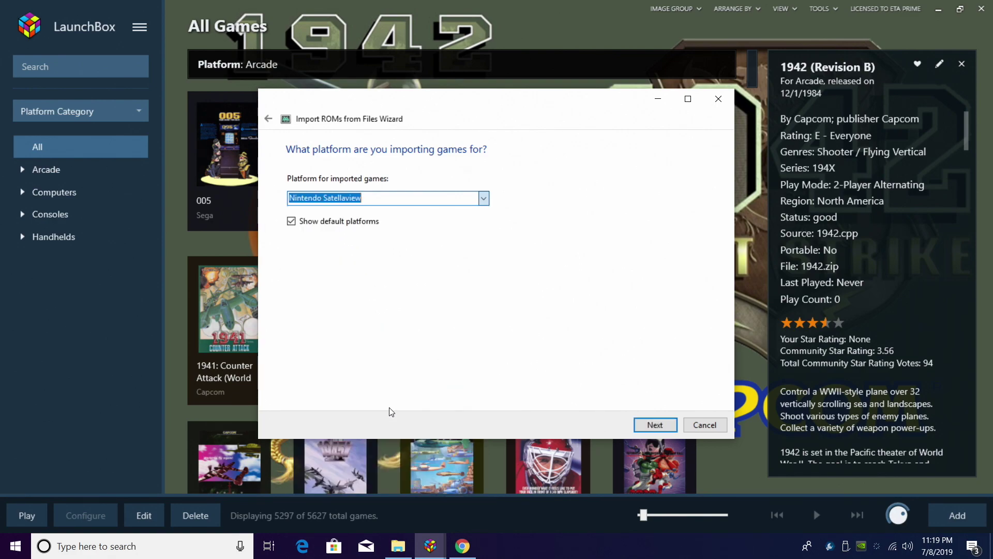
click(655, 425)
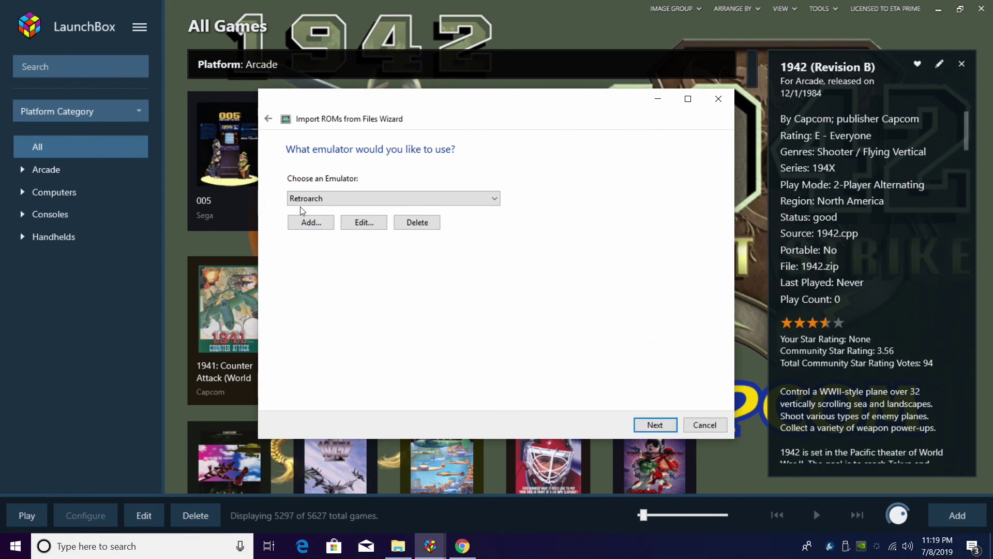
click(656, 423)
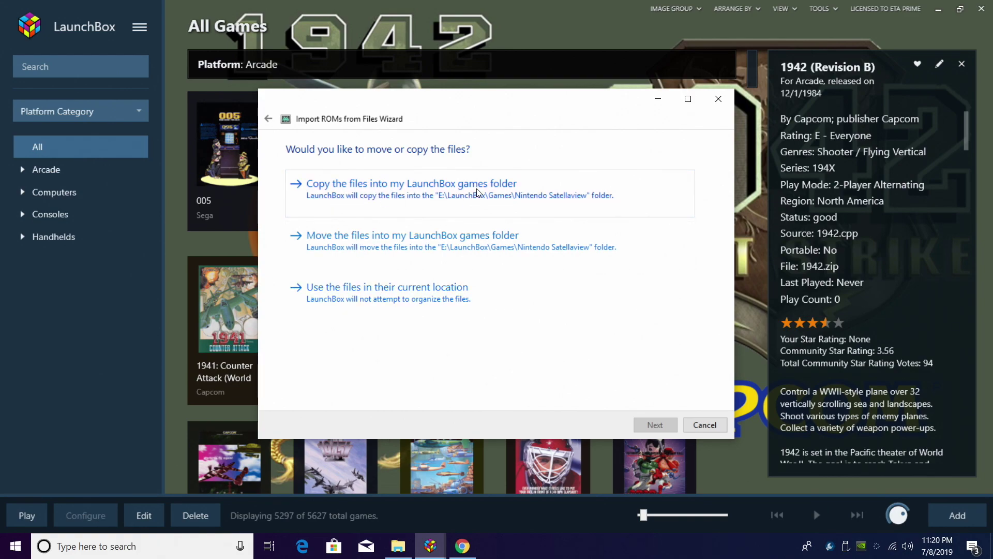
Use the ROM files in their current location and enable metadata download from Wikipedia alongside the LaunchBox Games Database.
click(454, 288)
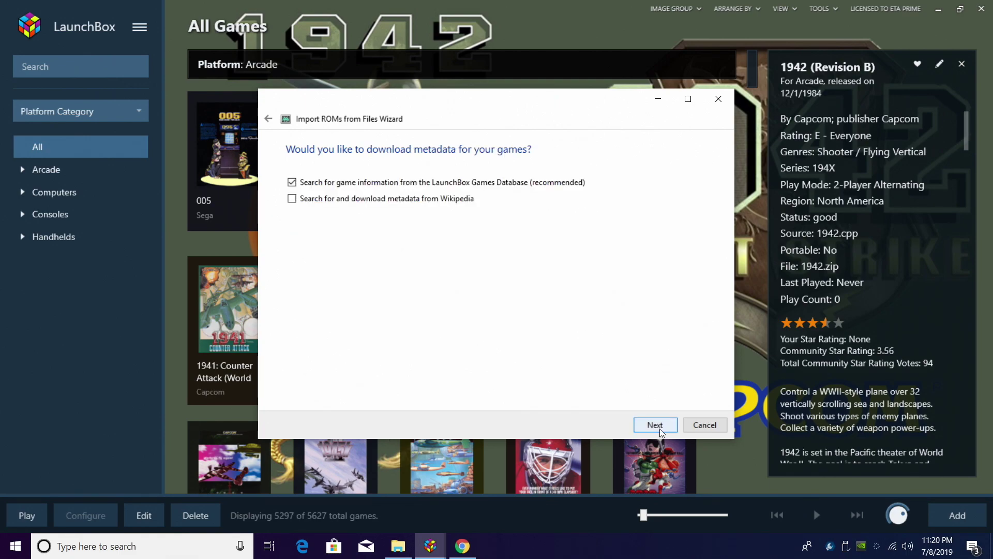
click(305, 199)
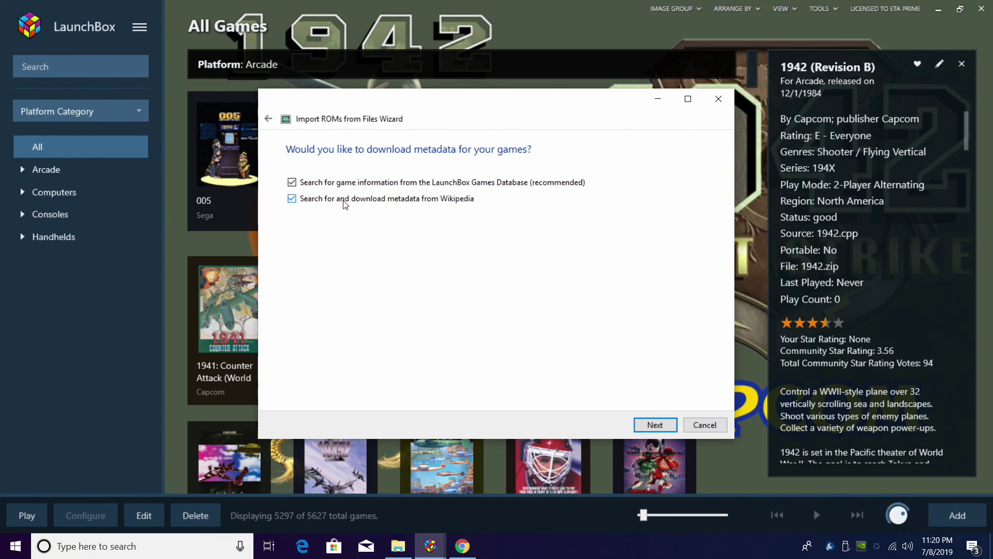
click(655, 425)
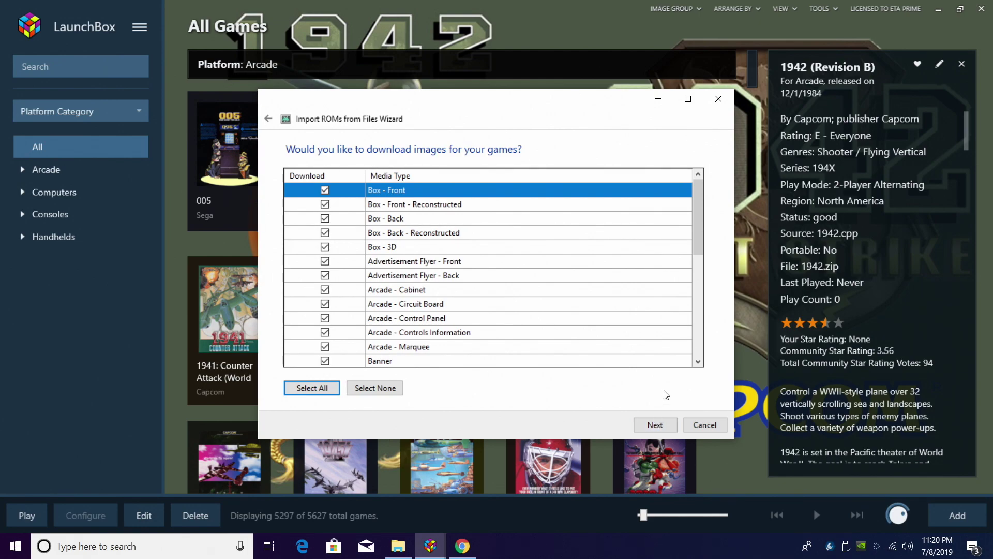
Accept all image types for download and the default custom options, continuing to the list of games ready to import.
mouse_move(698, 243)
mouse_down()
mouse_move(677, 339)
mouse_move(699, 290)
mouse_move(699, 238)
mouse_up()
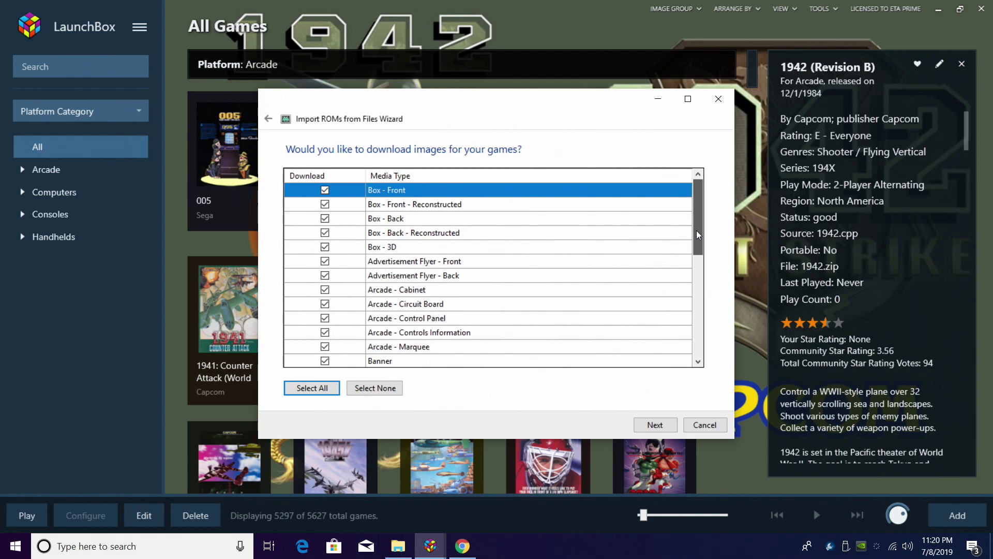
scroll(450, 250, down, 2)
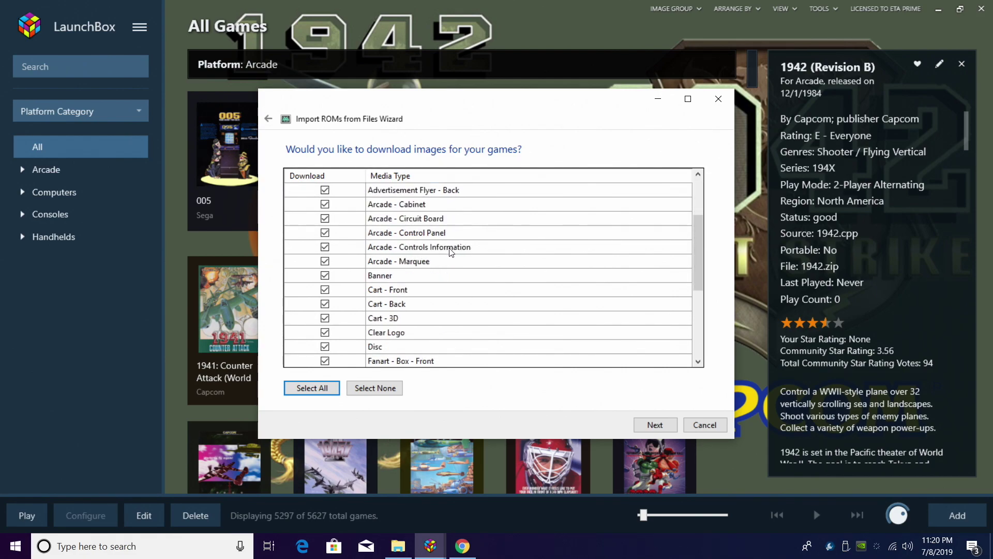
click(646, 425)
click(647, 424)
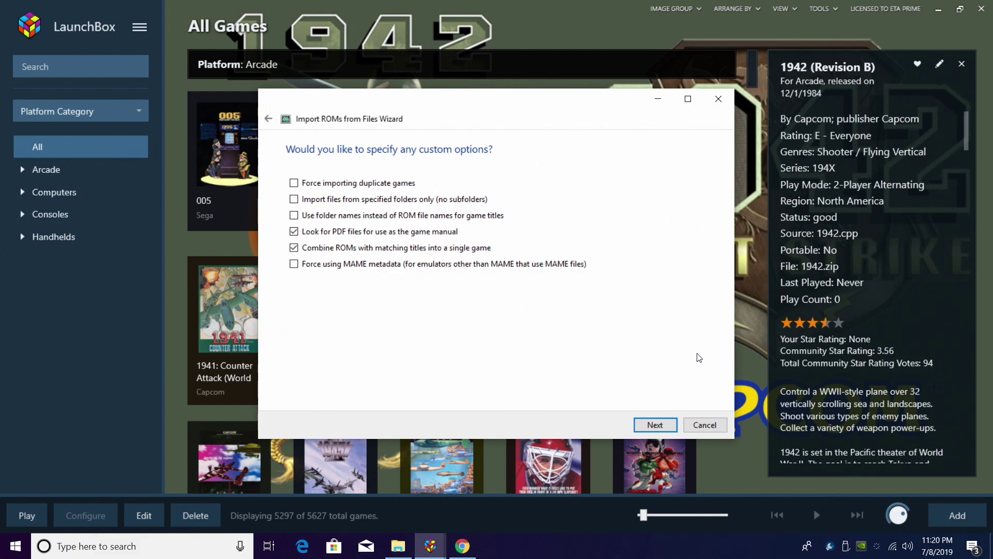
click(656, 424)
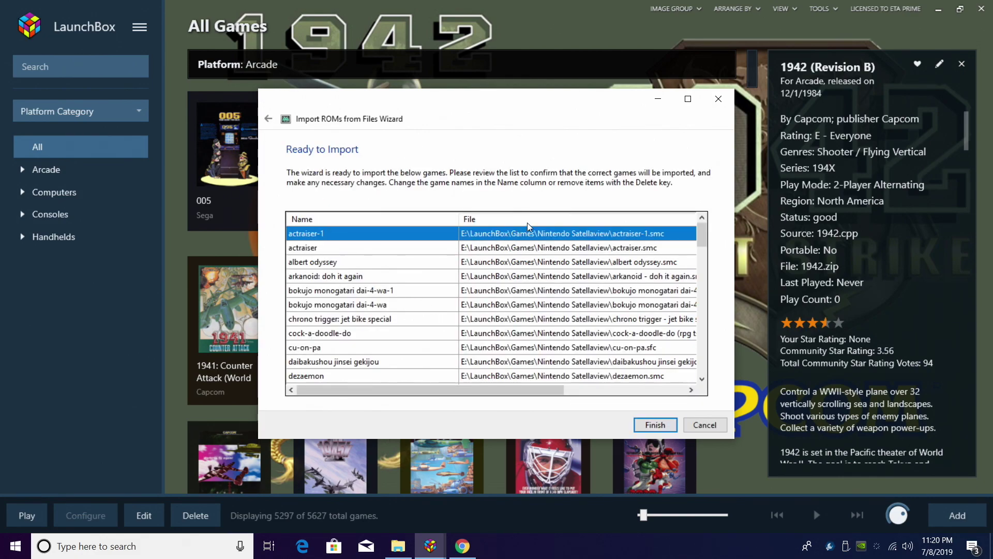
Check the file extensions in the list of games ready to import and finish the ROM import.
drag(563, 390, 686, 393)
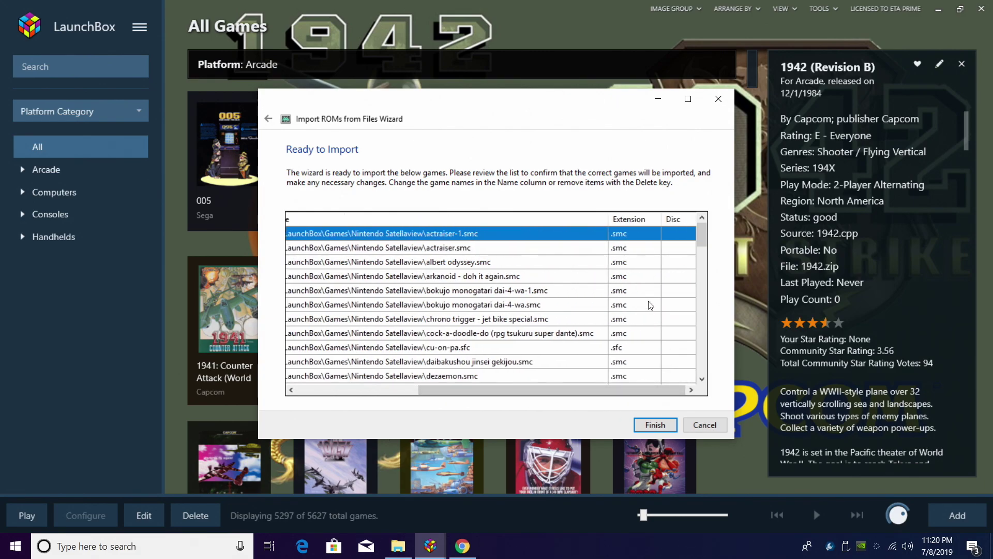
click(662, 423)
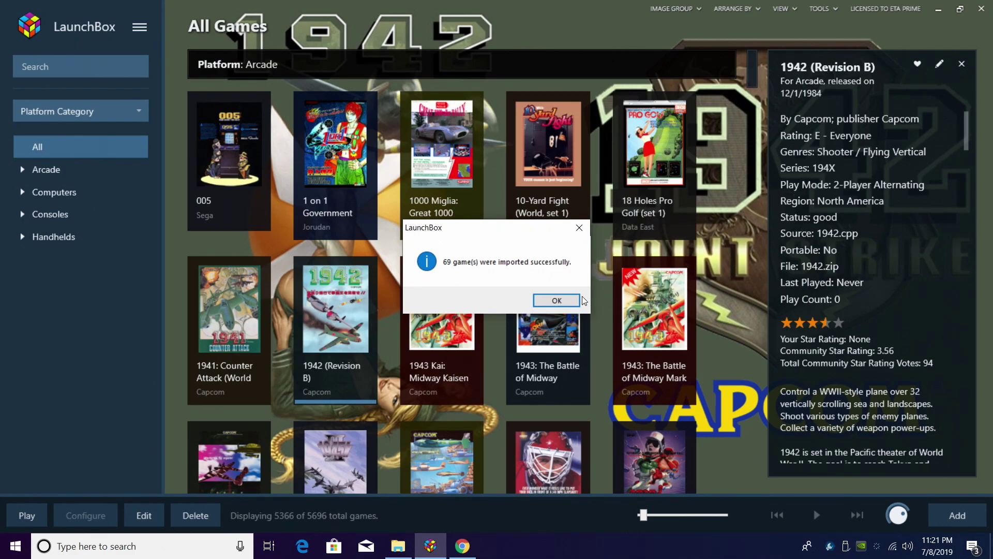
click(568, 302)
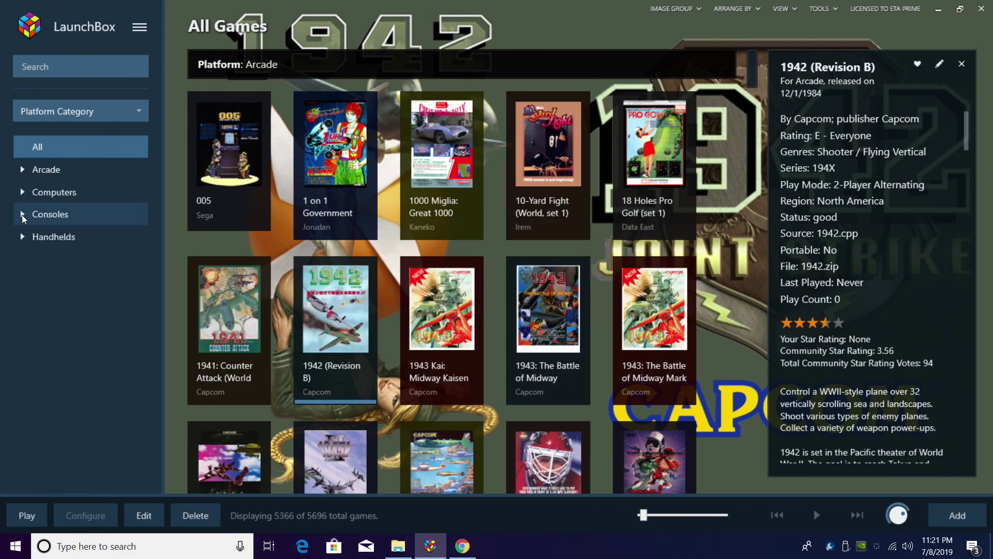
Open the Nintendo Satellaview platform under Consoles and display its games with the Clear Logos image group.
click(22, 215)
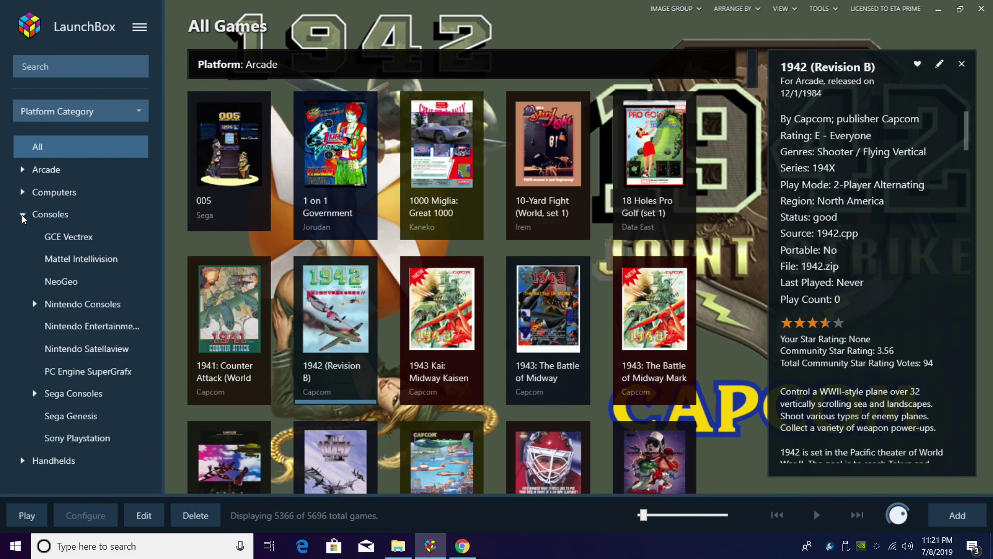
click(112, 356)
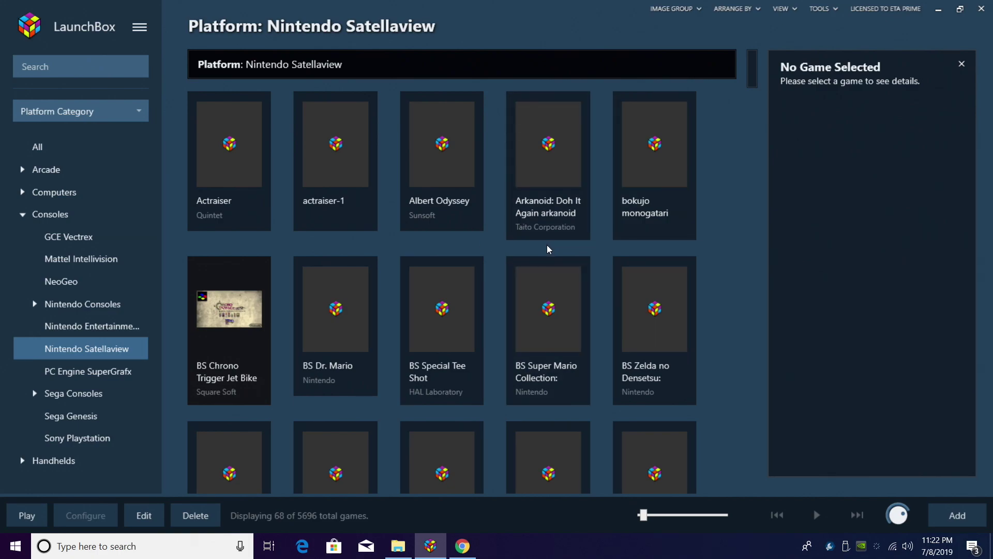
click(693, 12)
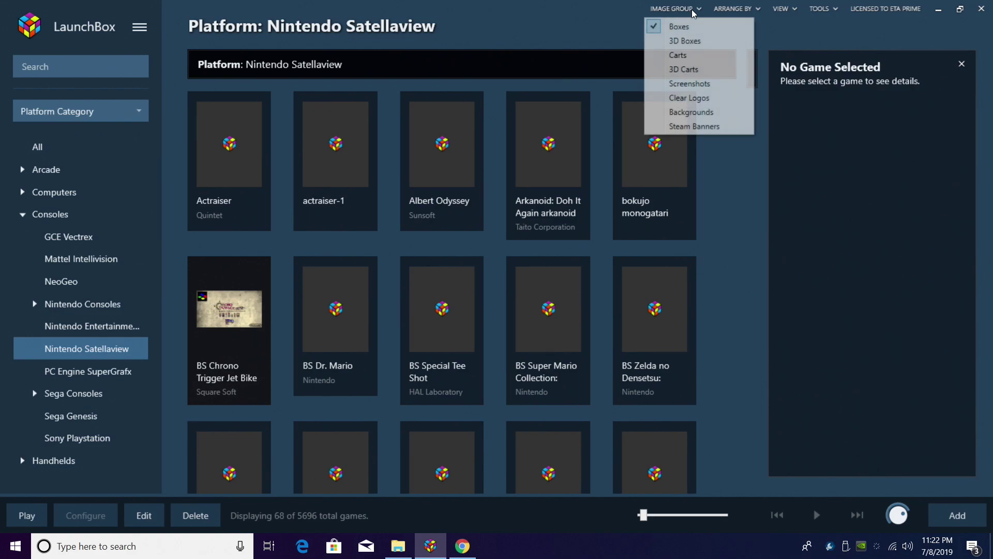
click(688, 99)
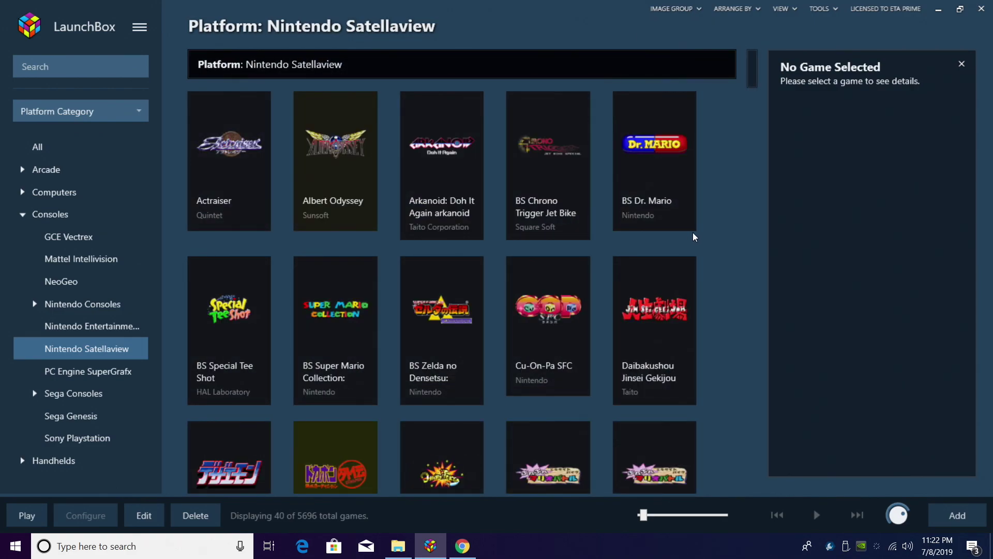
Browse the Satellaview games, launch BS Chrono Trigger Jet Bike Special and start a race from its title menu.
scroll(691, 243, down, 5)
scroll(680, 253, down, 15)
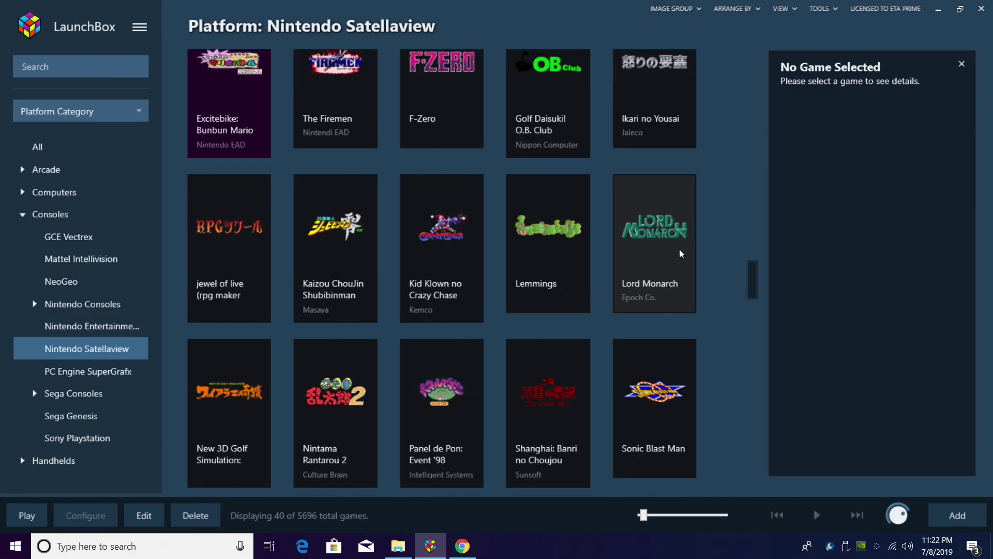
scroll(681, 254, up, 20)
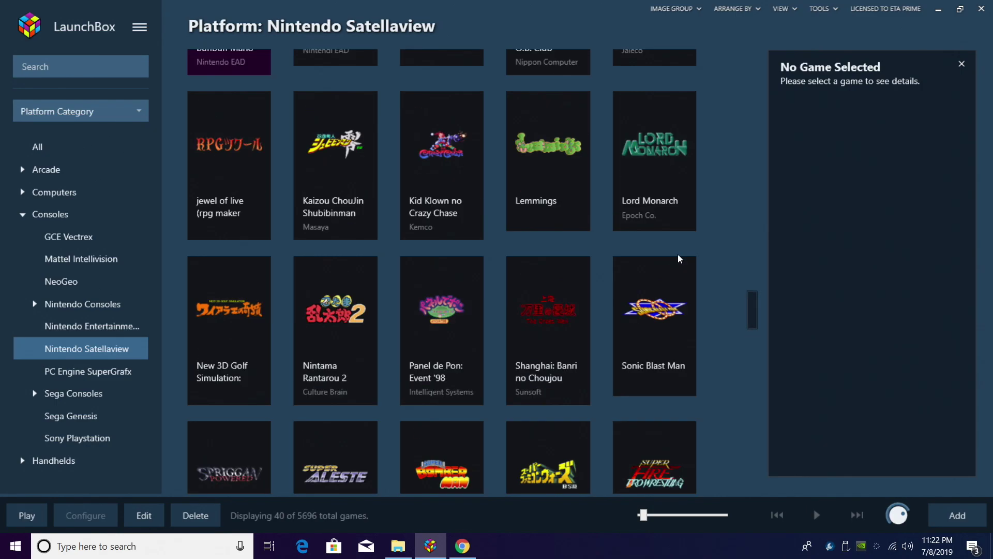
scroll(680, 258, up, 1)
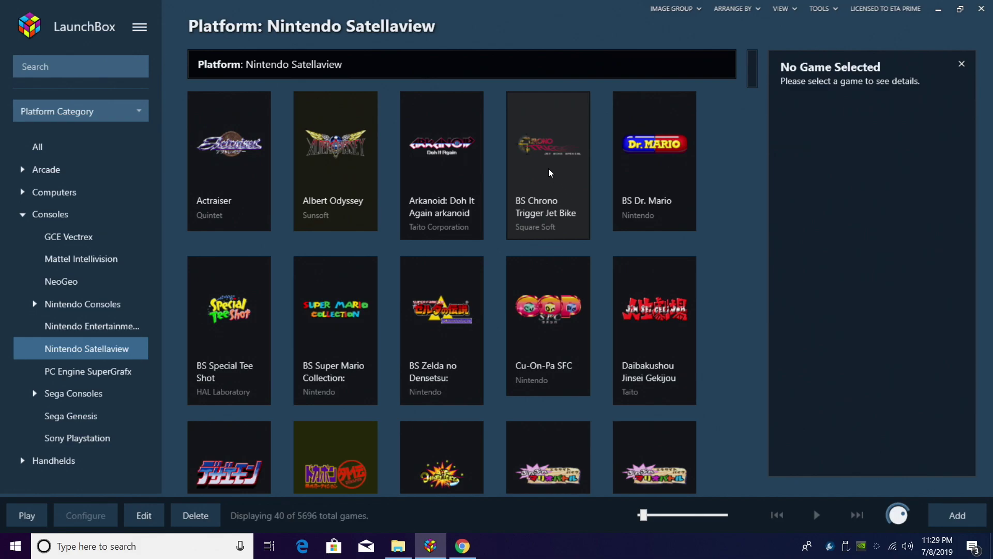
double_click(550, 173)
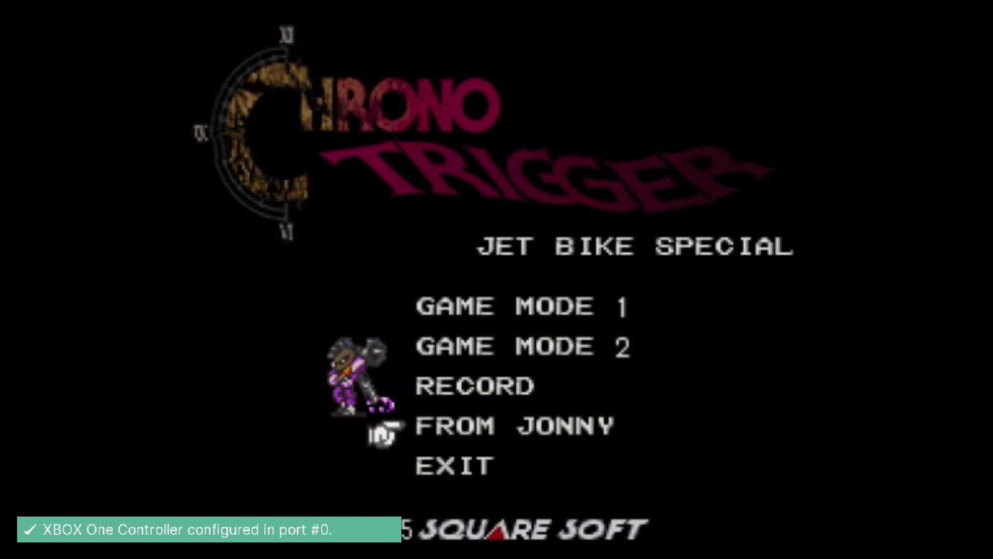
key(Up)
key(Return)
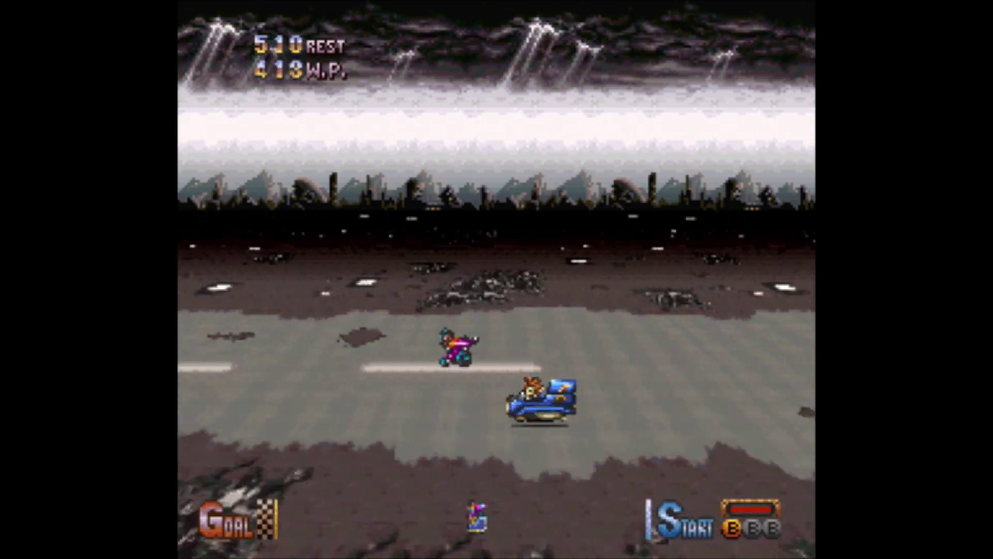
Pause the running Jet Bike Special race and exit the game.
key(Escape)
key(Down)
key(Down)
key(Down)
key(Down)
key(Return)
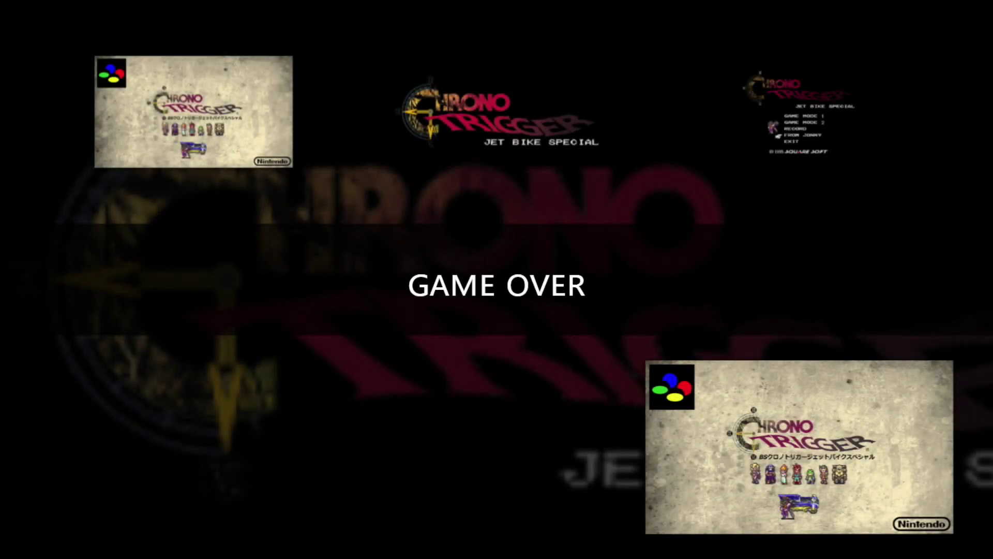